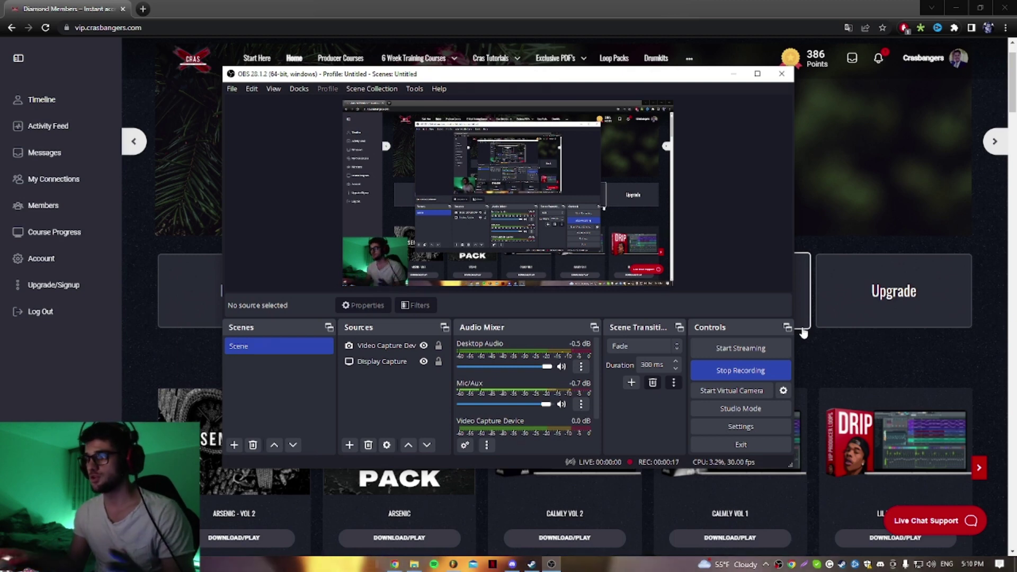
- Skim the membership home page's loop packs, courses and bundles, and return to its start
left_click(836, 358)
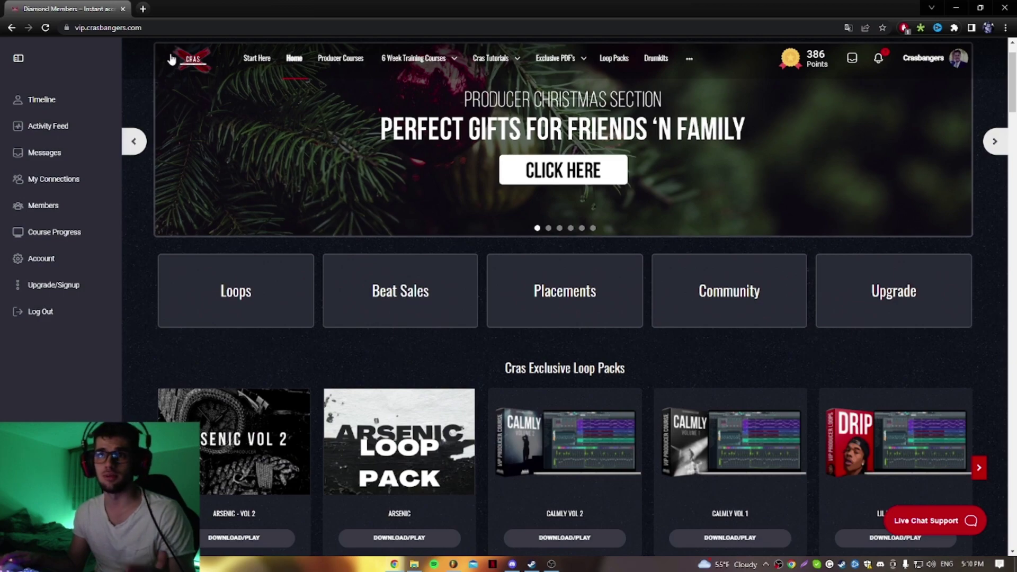
scroll(476, 419, "down", 4)
scroll(477, 418, "down", 20)
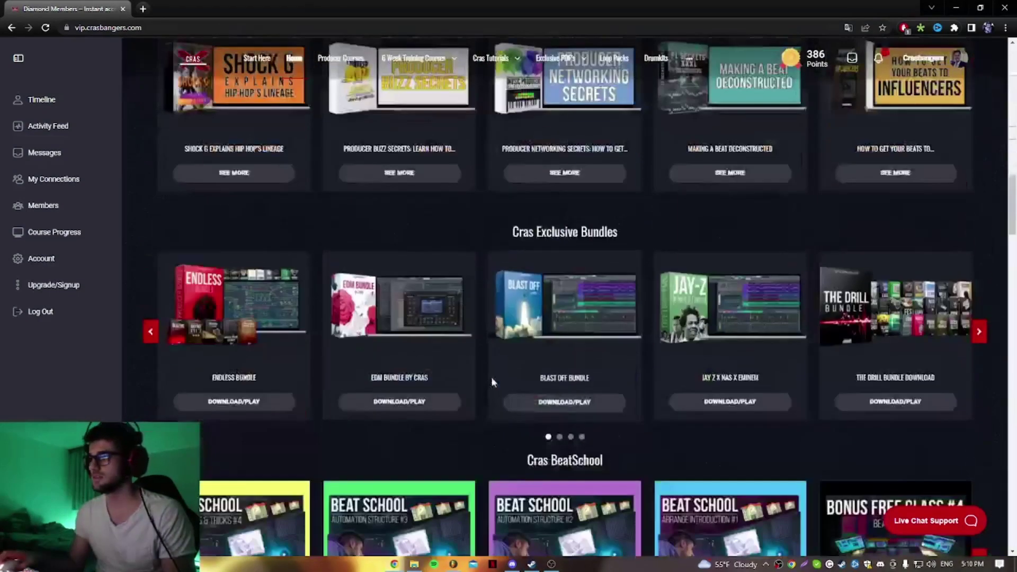
scroll(467, 408, "up", 7)
scroll(446, 415, "up", 15)
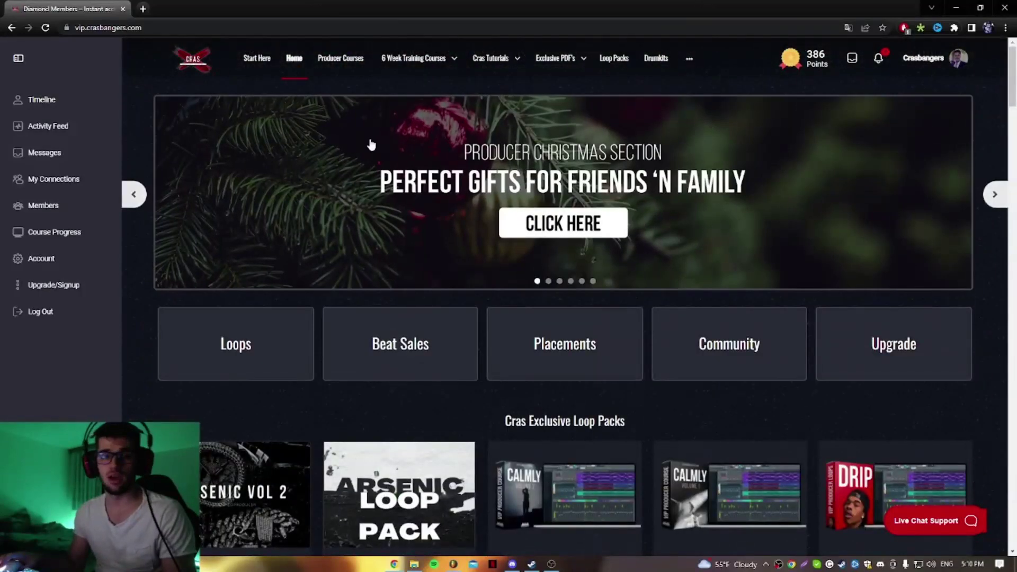
- Open the account's Timeline page and review its recent posts about new loop packs
mouse_move(424, 61)
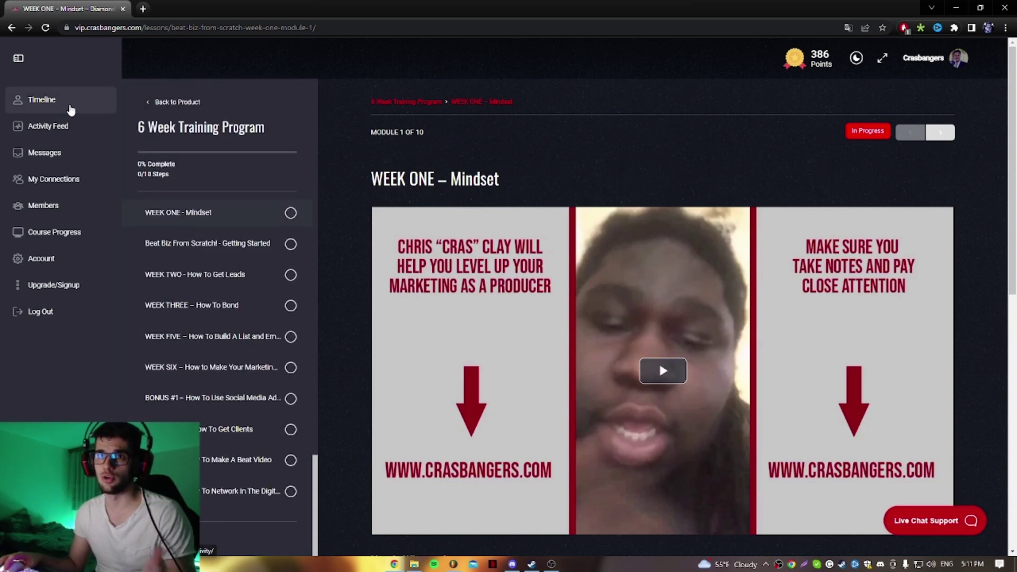
left_click(70, 109)
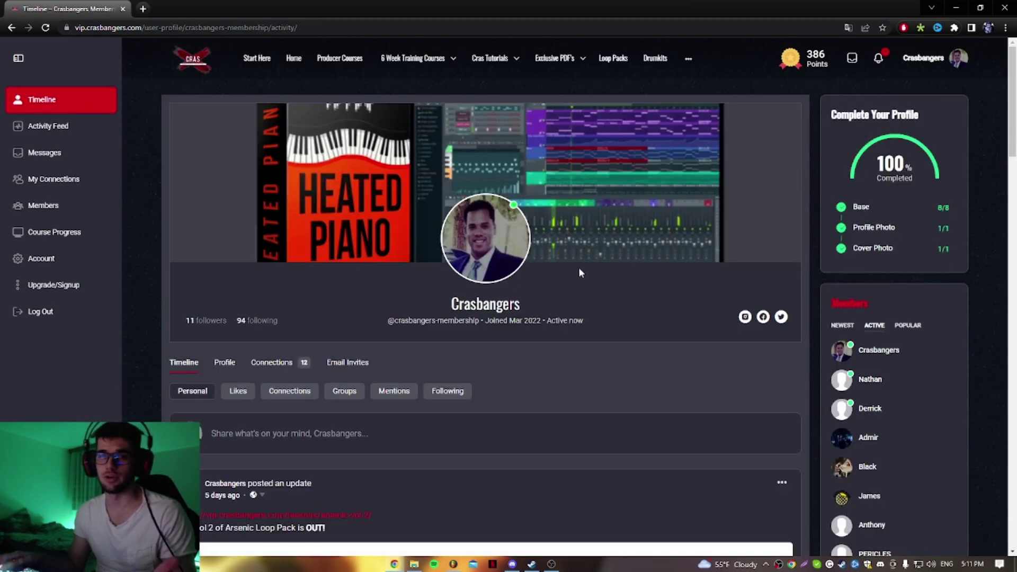
scroll(579, 267, "down", 3)
scroll(578, 272, "down", 2)
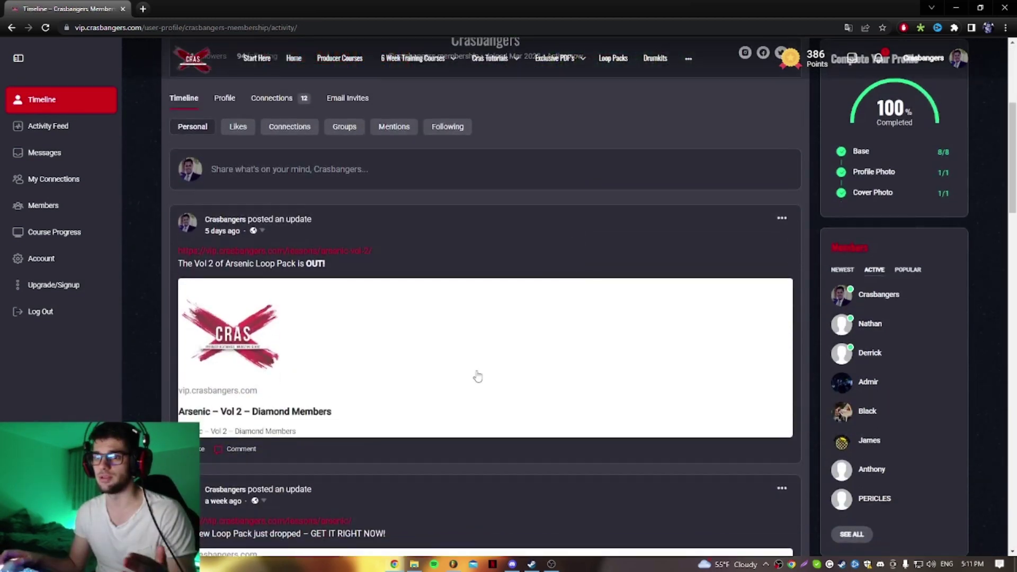
scroll(477, 377, "up", 5)
- Return to the site's home page and look through the exclusive loop packs, bonus downloads and producer courses
left_click(199, 65)
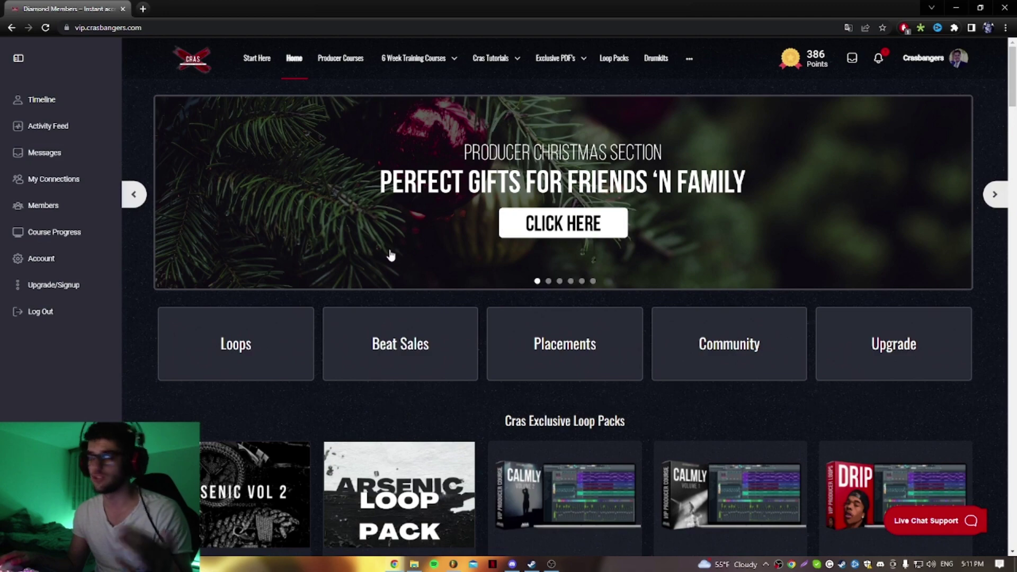
scroll(371, 265, "down", 2)
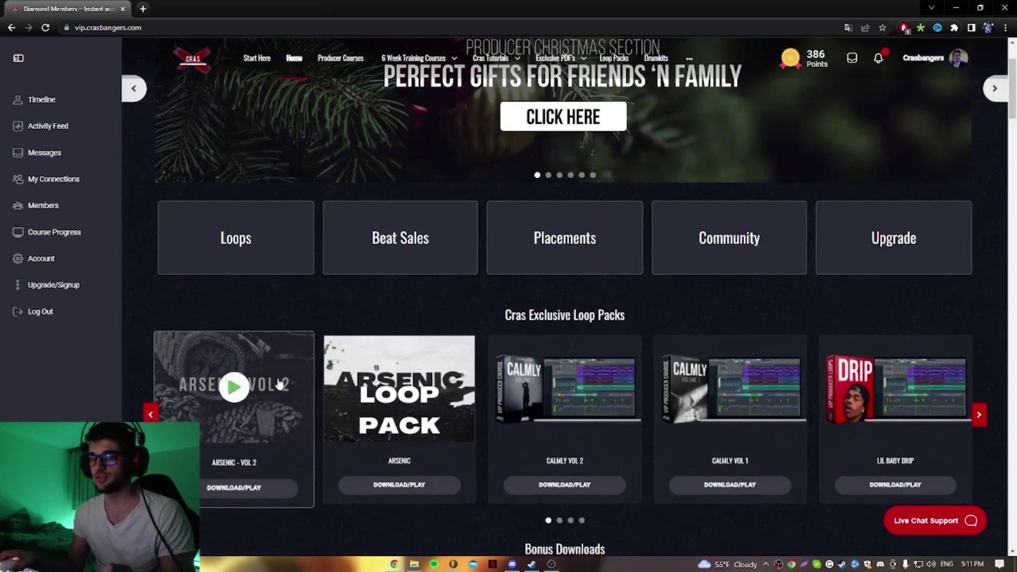
scroll(286, 381, "down", 3)
scroll(288, 379, "up", 5)
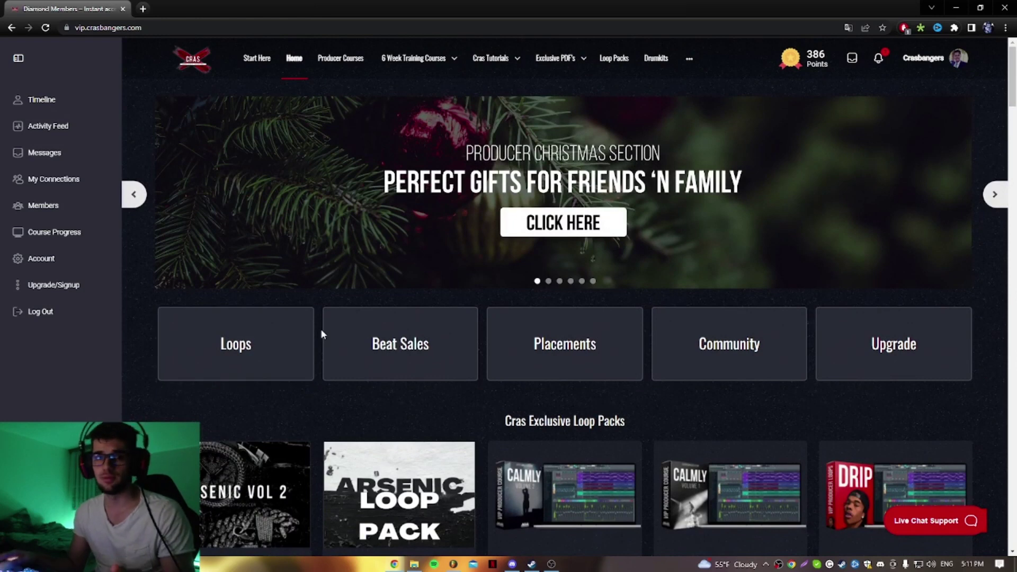
scroll(322, 334, "down", 1)
scroll(568, 378, "down", 2)
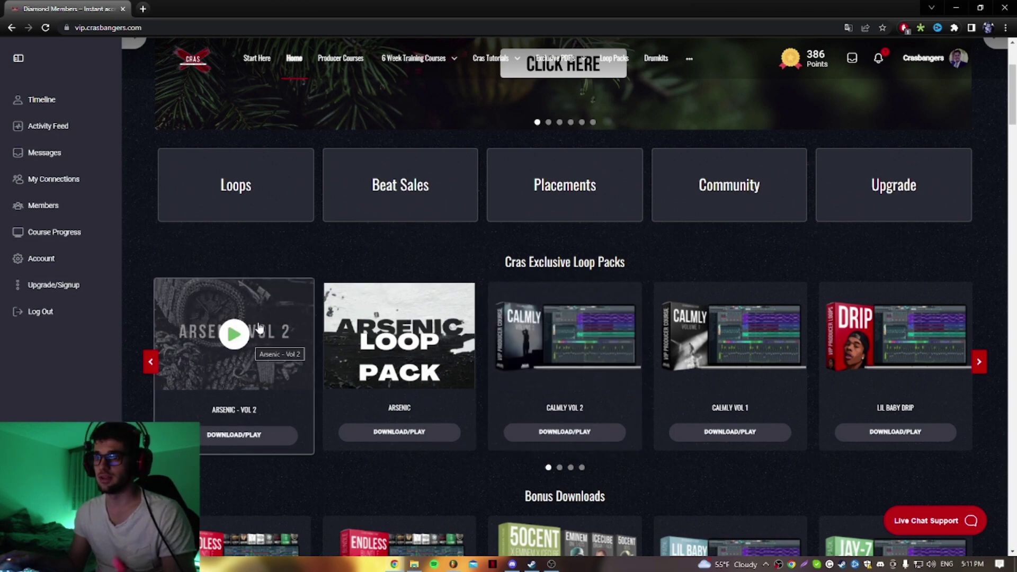
scroll(257, 319, "down", 3)
scroll(264, 304, "up", 3)
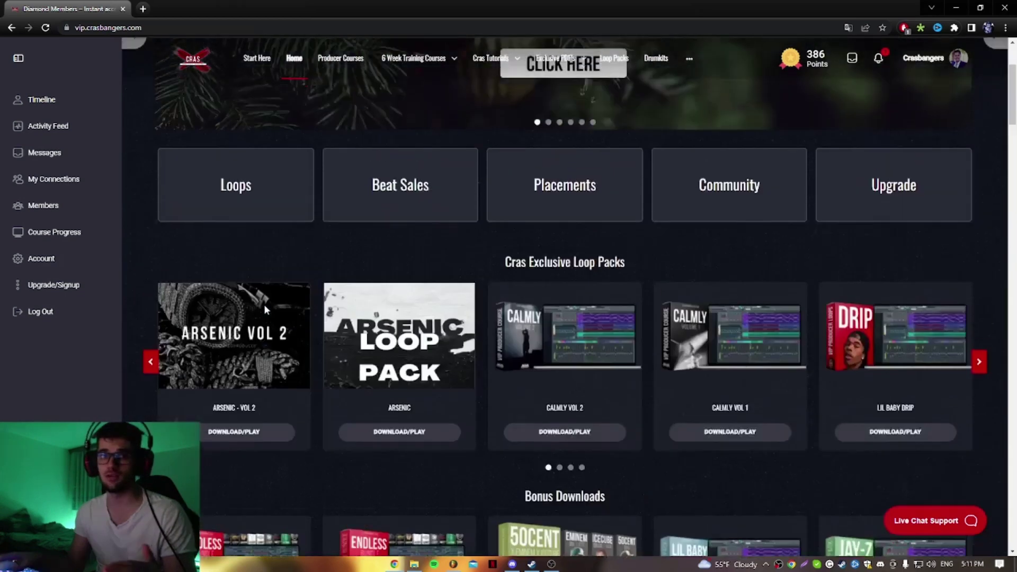
scroll(536, 326, "down", 8)
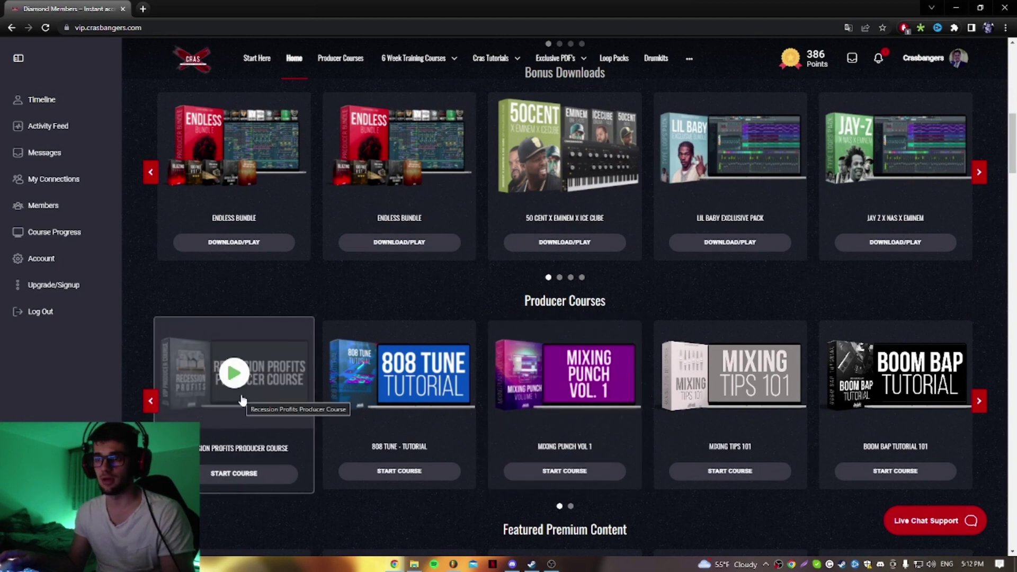
scroll(244, 401, "up", 8)
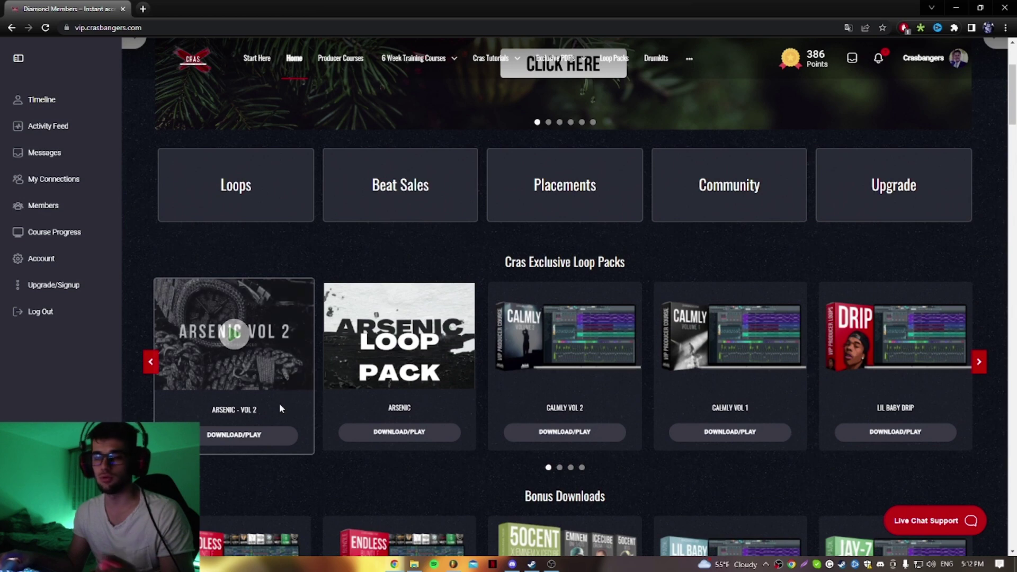
- Open the Arsenic - Vol 2 loop pack and download its zip archive
left_click(263, 439)
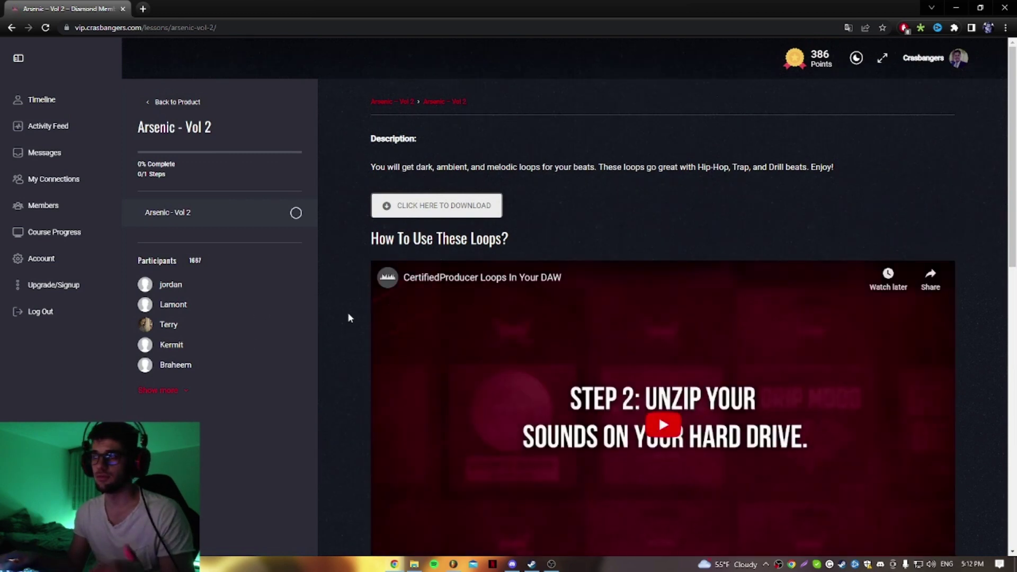
left_click(439, 211)
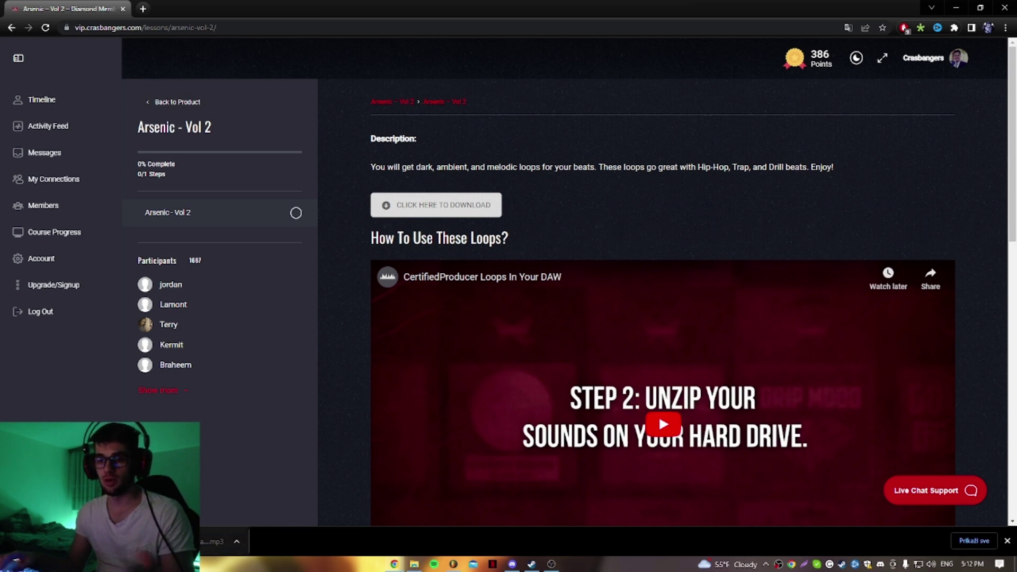
- Show the downloaded Arsenic - Vol 2 archive in its folder and extract it into a subfolder of the same name
left_click(975, 541)
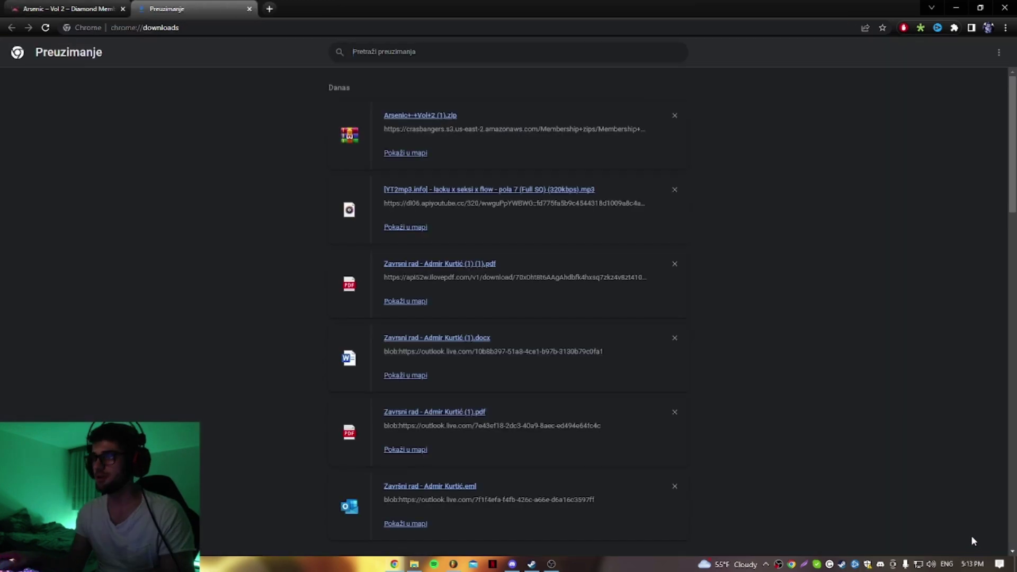
left_click(416, 155)
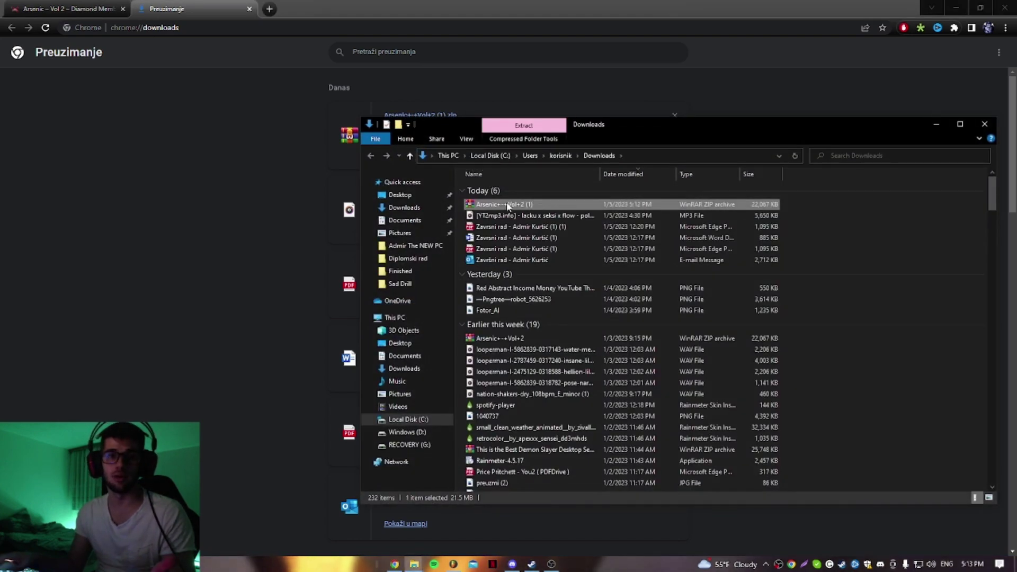
right_click(525, 205)
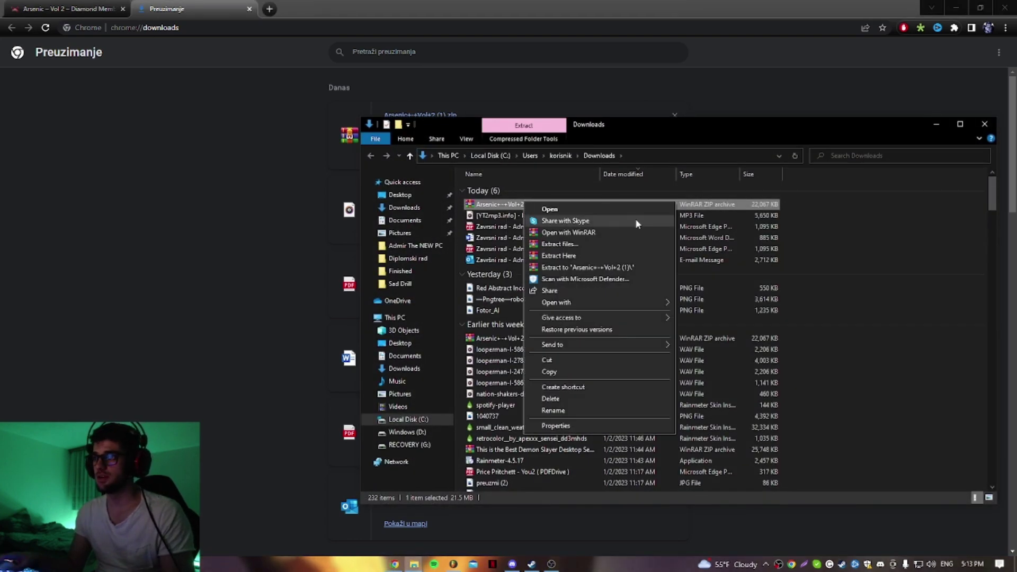
left_click(632, 266)
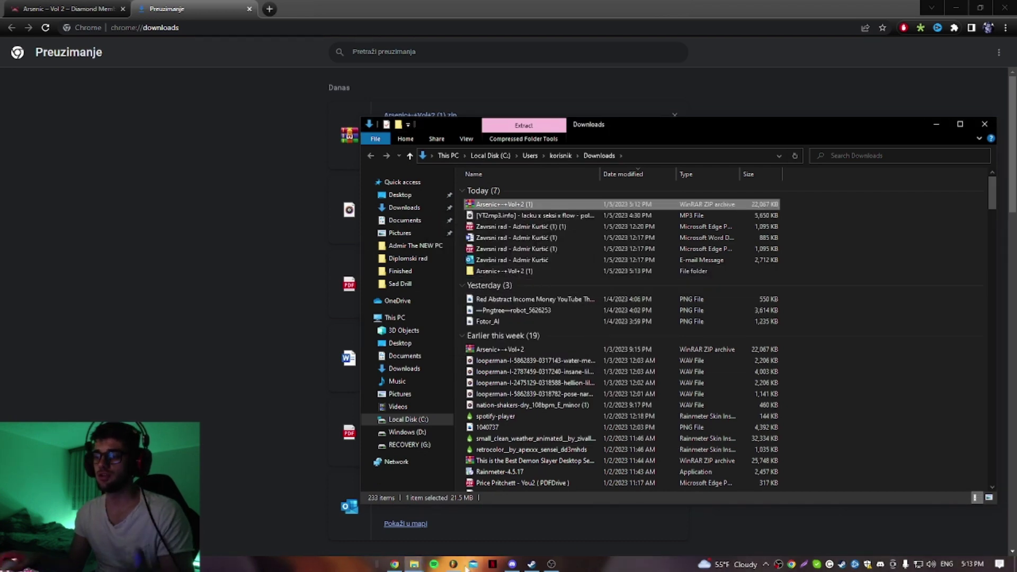
left_click(495, 563)
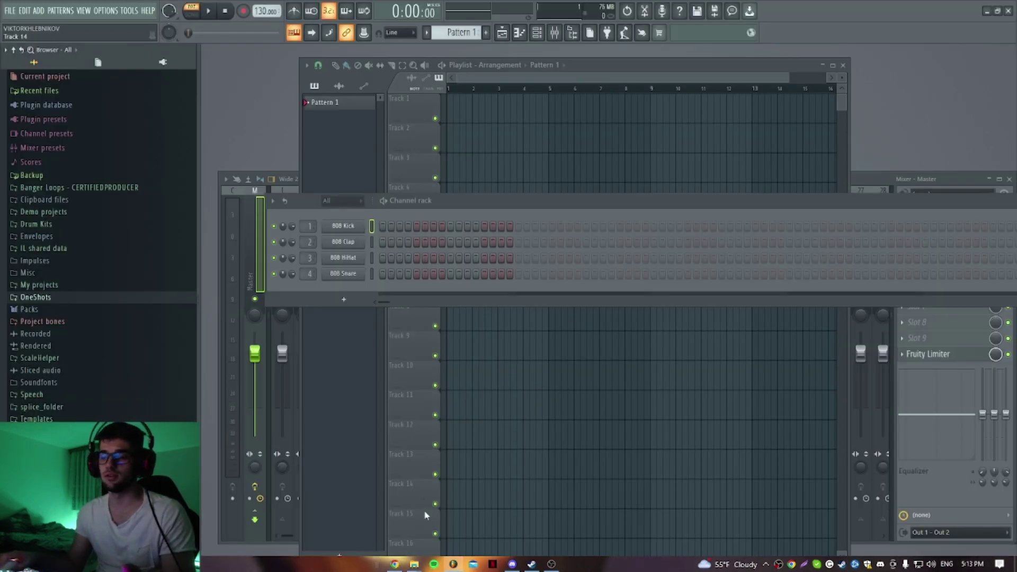
mouse_move(396, 567)
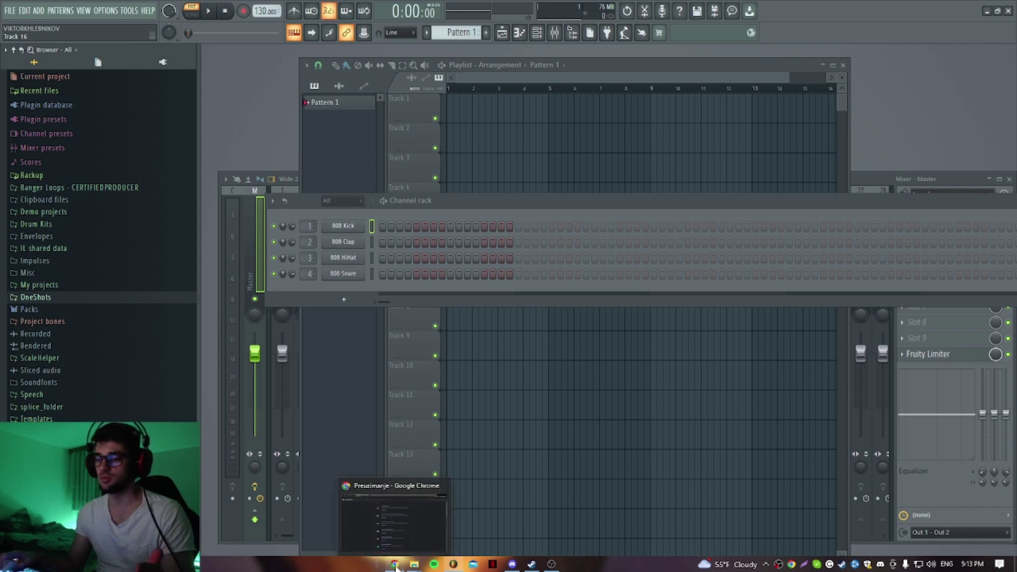
left_click(395, 564)
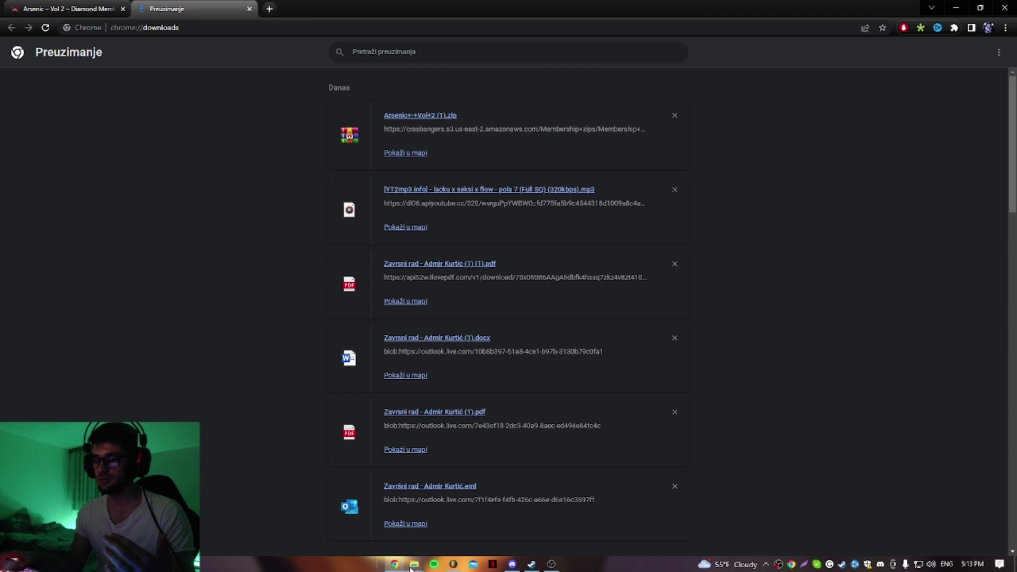
mouse_move(413, 566)
left_click(456, 518)
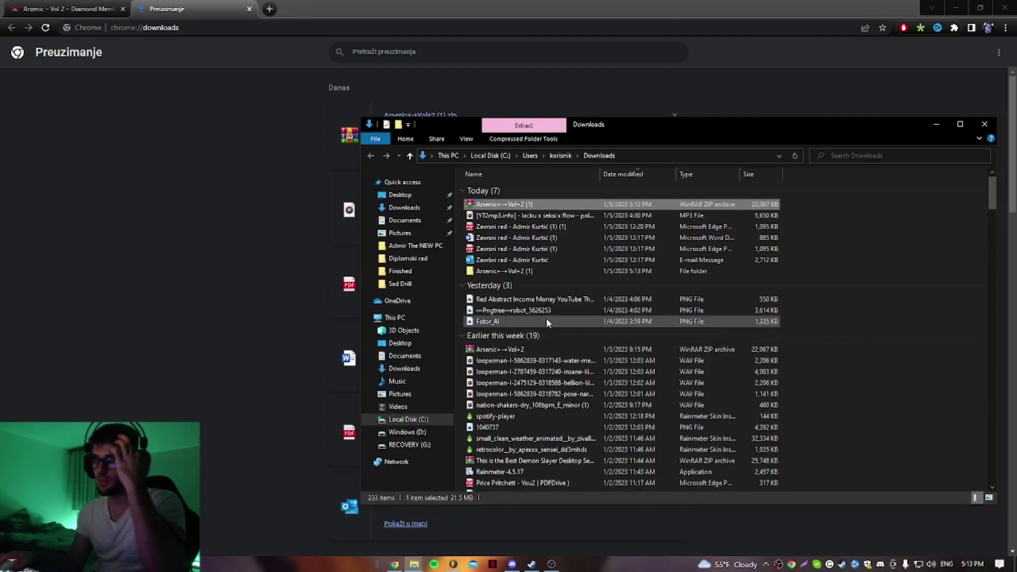
- Open the extracted Arsenic - Vol 2 (1) folder and widen the name column to fit the full loop names
left_click(520, 275)
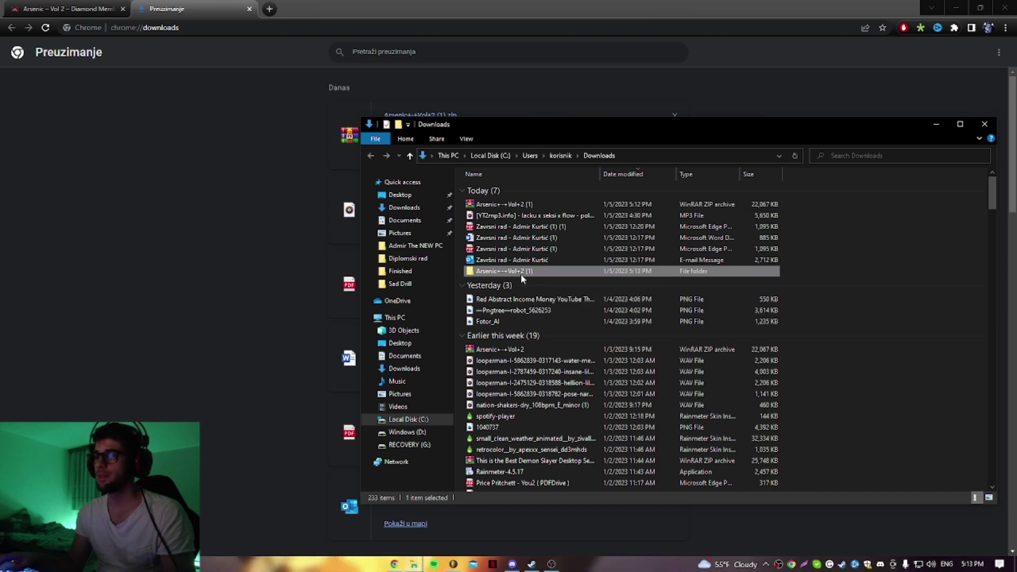
double_click(520, 275)
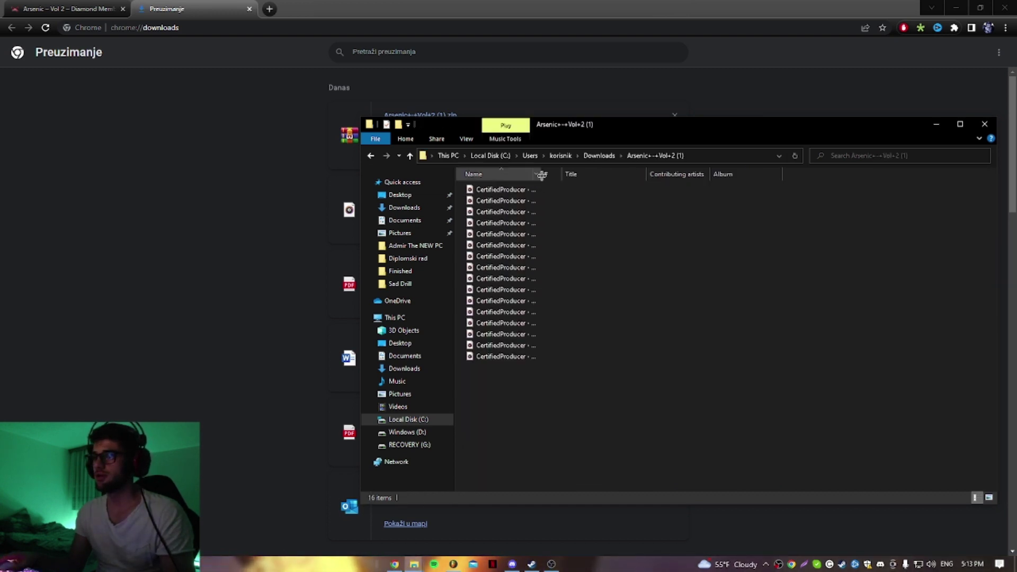
double_click(541, 175)
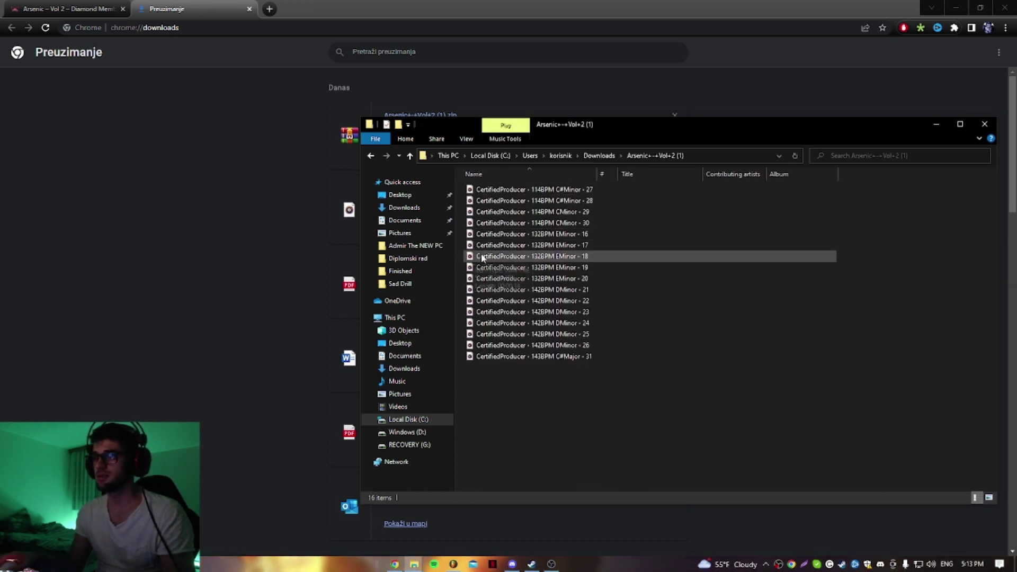
- Preview the 142BPM DMinor loops numbered 22, 23 and 24 from the extracted pack
left_click(573, 245)
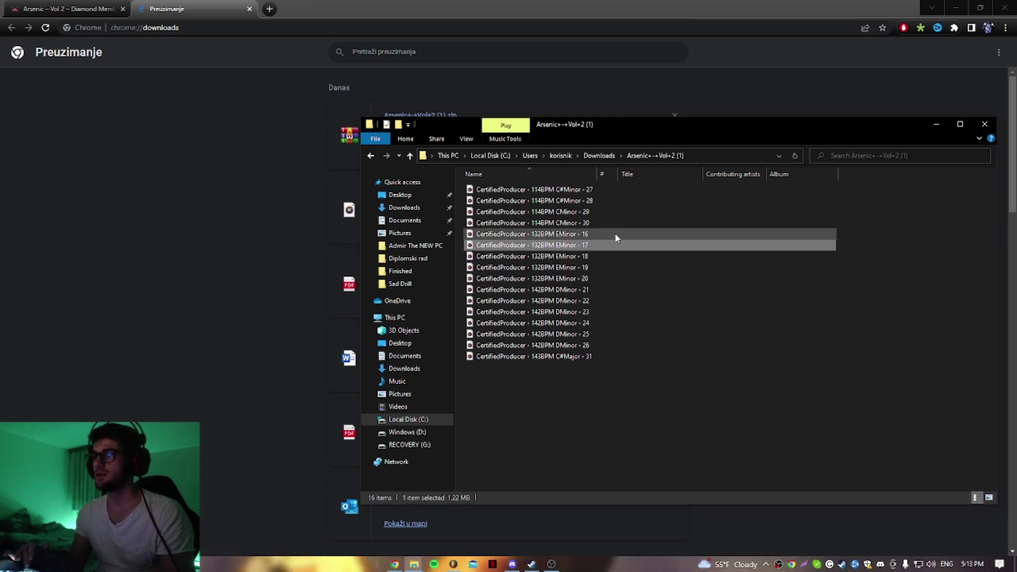
left_click(597, 300)
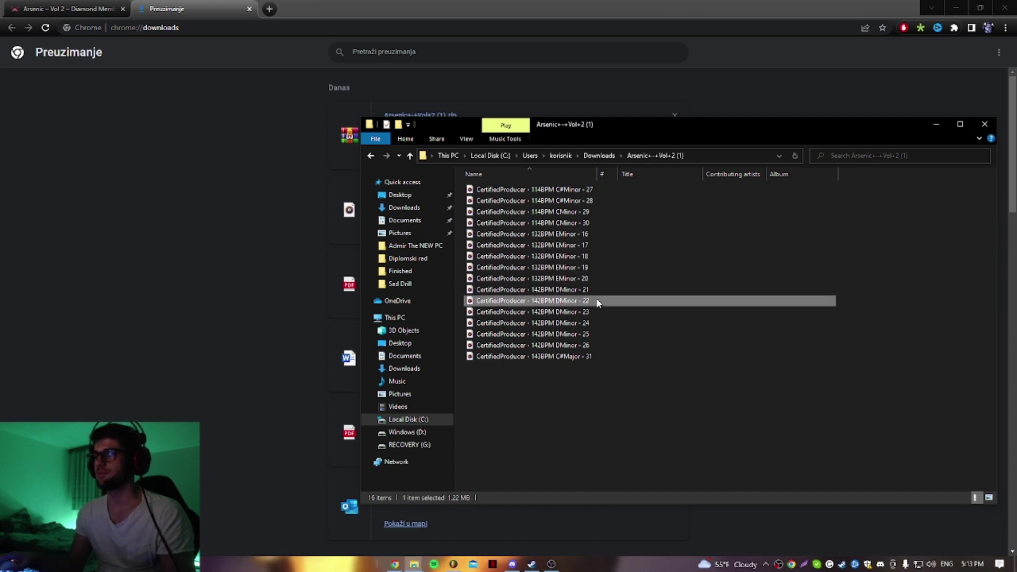
double_click(596, 300)
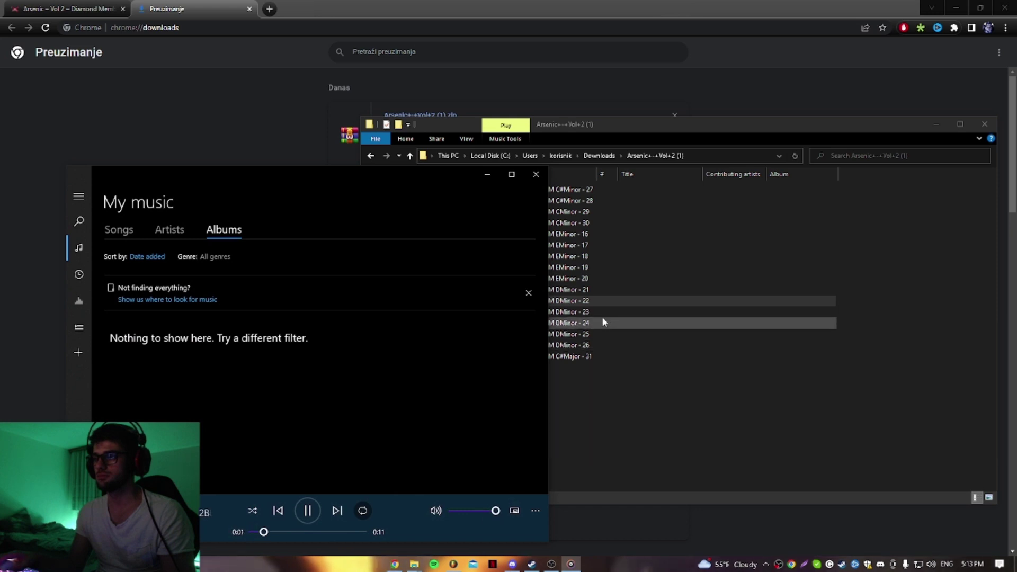
double_click(588, 312)
left_click(598, 313)
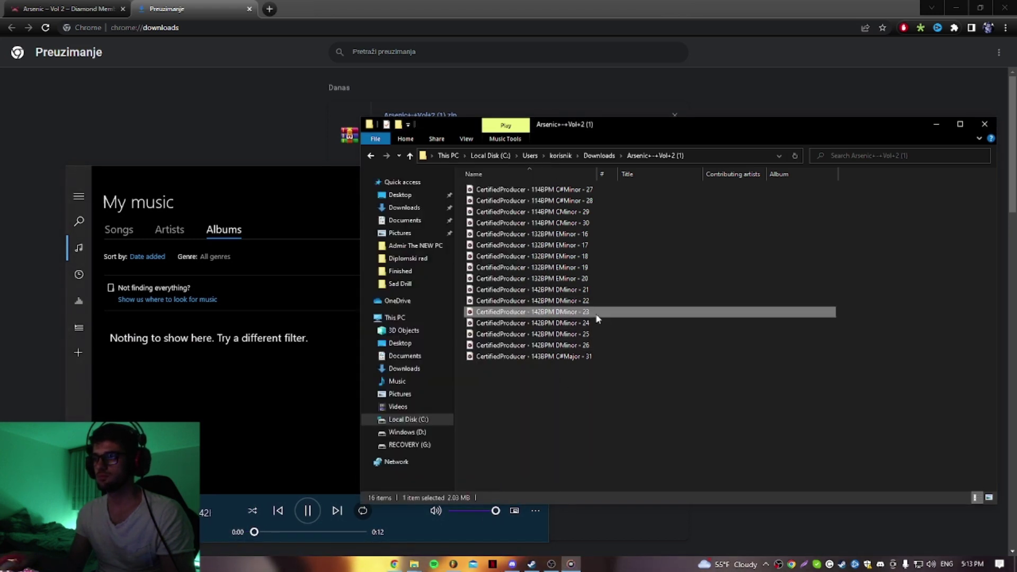
double_click(597, 321)
- Move the music player aside, preview the 114BPM CMinor - 30 and 143BPM C#Major - 31 loops, and pause playback
left_click_drag(437, 175, 372, 82)
double_click(628, 225)
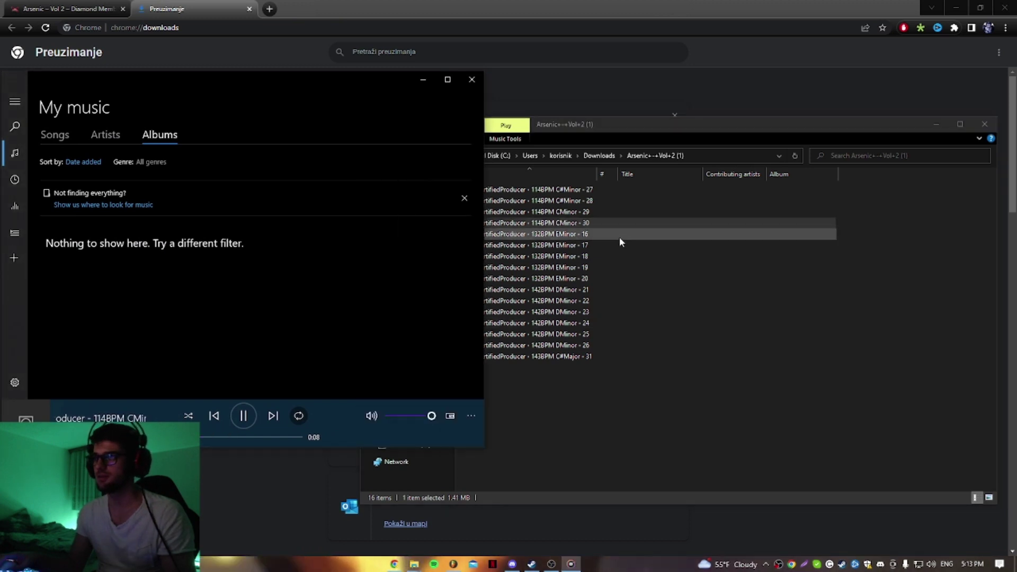
double_click(602, 356)
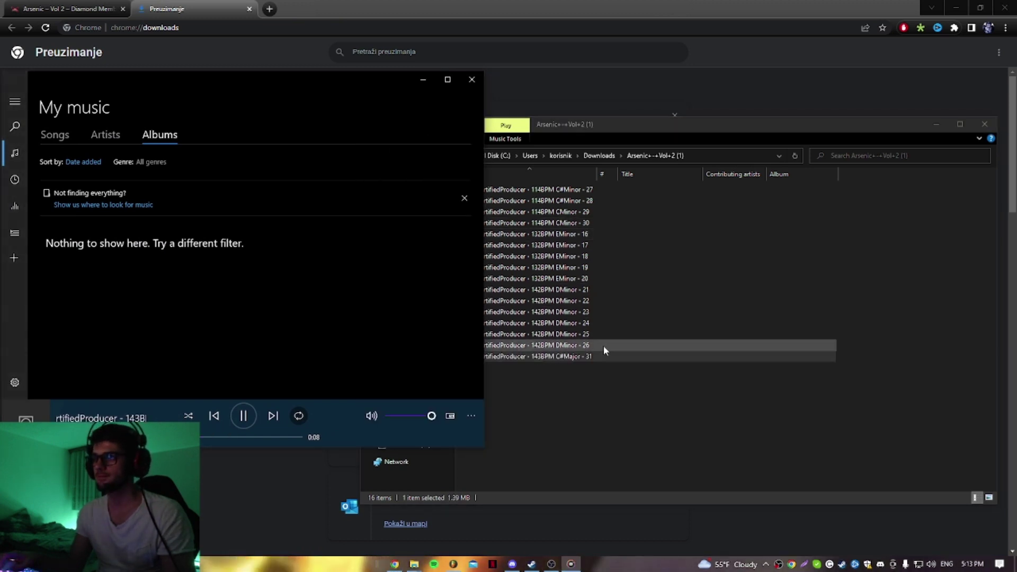
left_click(603, 345)
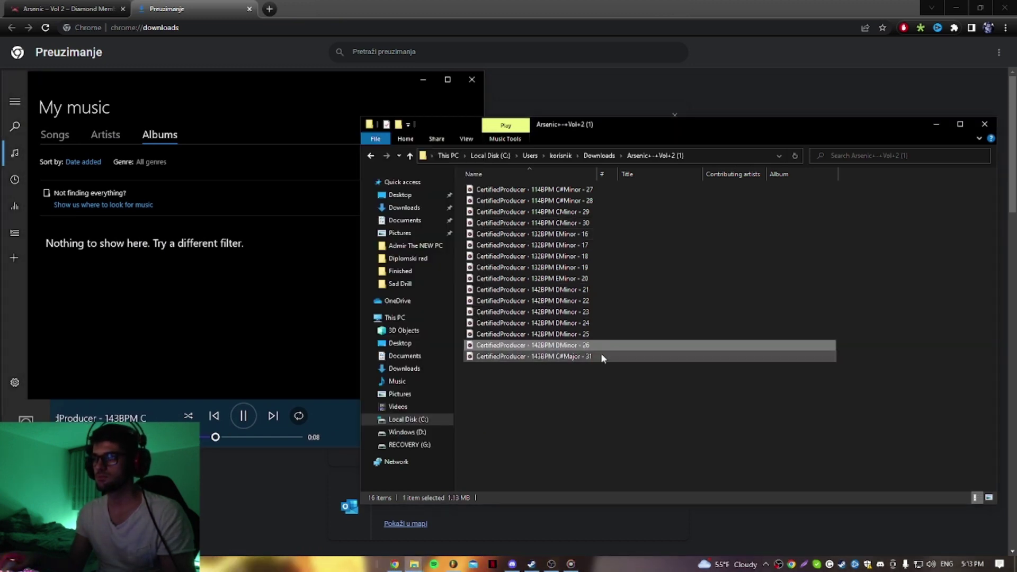
left_click(601, 355)
left_click(243, 415)
left_click(614, 371)
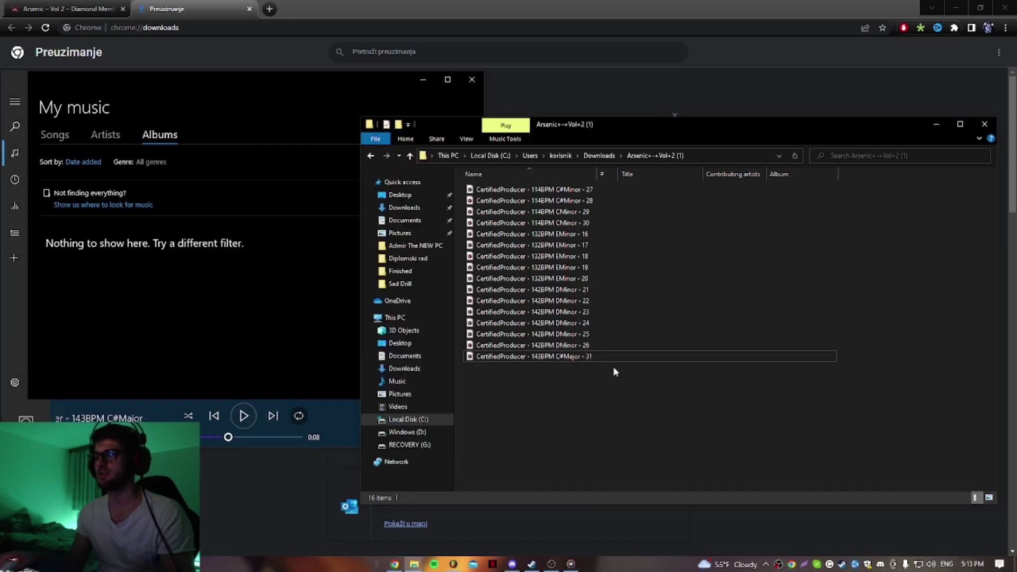
- Place the CertifiedProducer - 143BPM C#Major - 31 loop at the start of Track 1 in the FL Studio playlist
left_click_drag(518, 356, 495, 106)
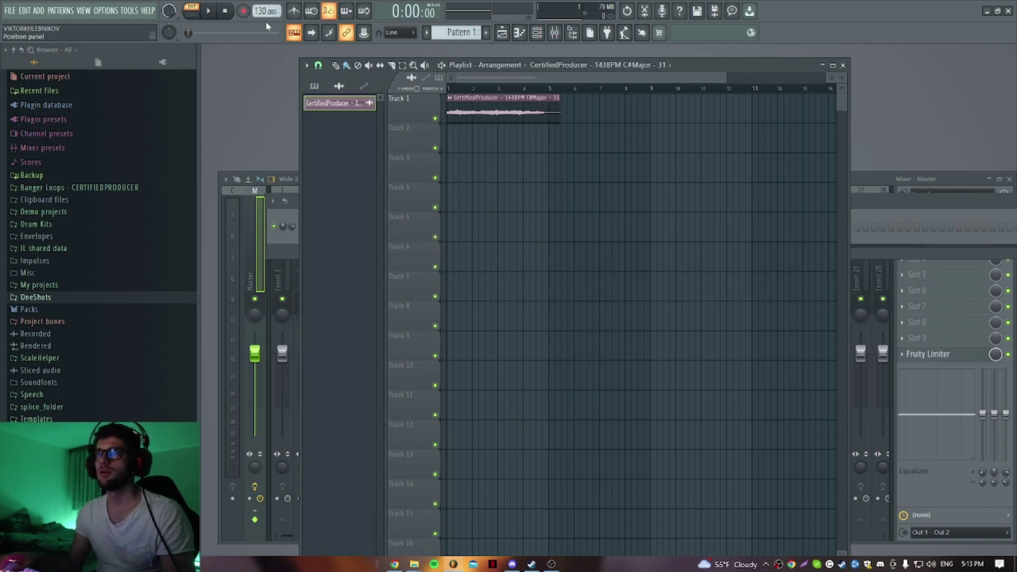
- Set the project tempo to 143 BPM and trim the Track 1 loop clip to end at bar 5
scroll(266, 11, "up", 10)
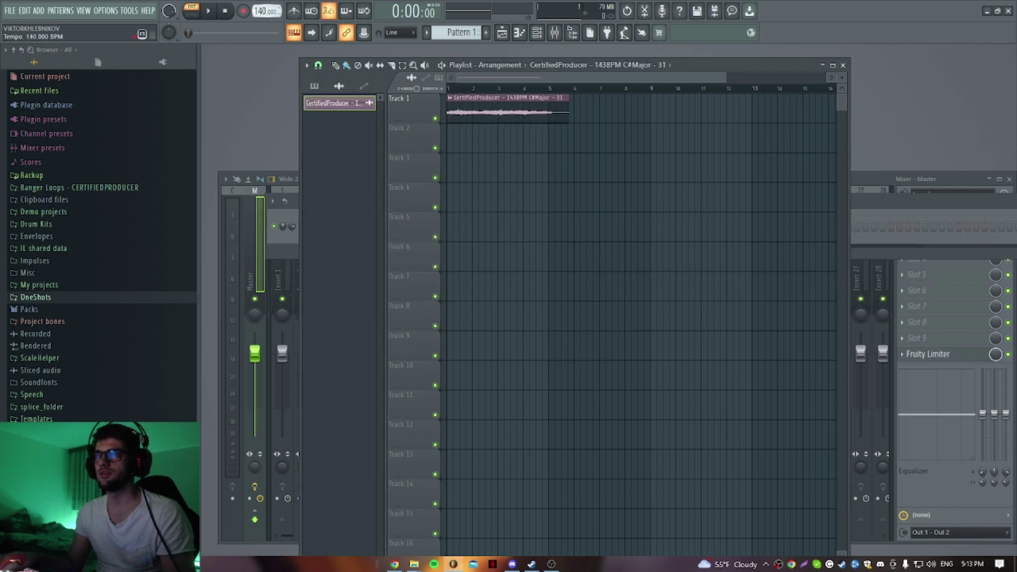
scroll(542, 171, "up", 6)
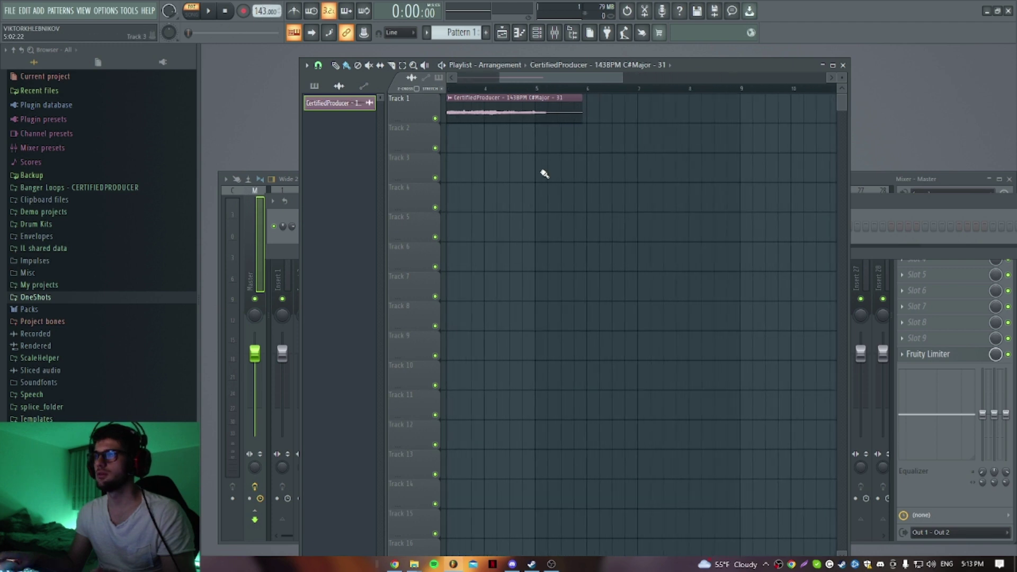
left_click_drag(521, 79, 233, 75)
scroll(537, 173, "down", 4)
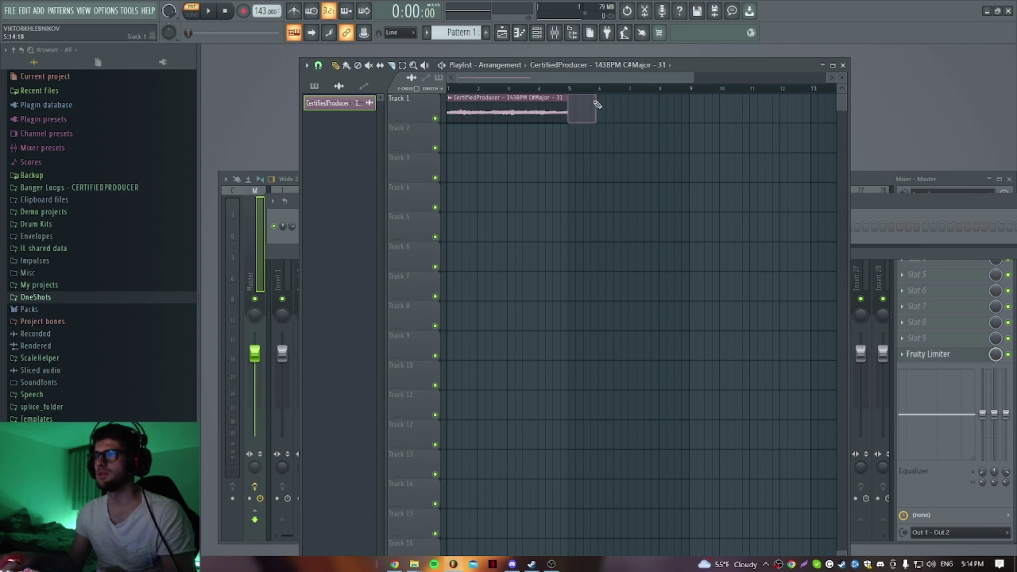
- Place a four-bar Pattern 1 clip on Track 2 below the loop and bring up the channel rack
scroll(527, 186, "down", 1)
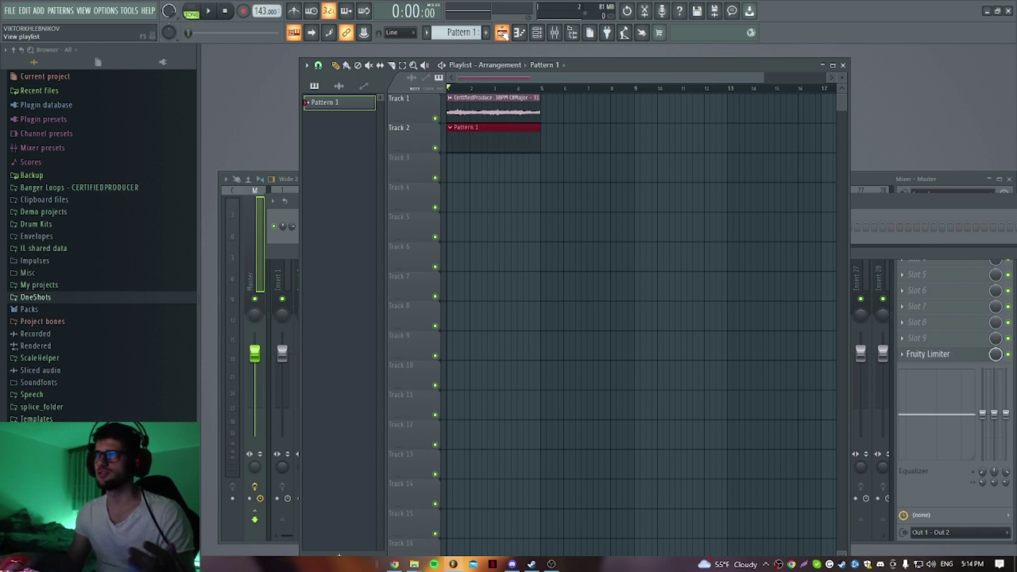
left_click(537, 33)
left_click(341, 212)
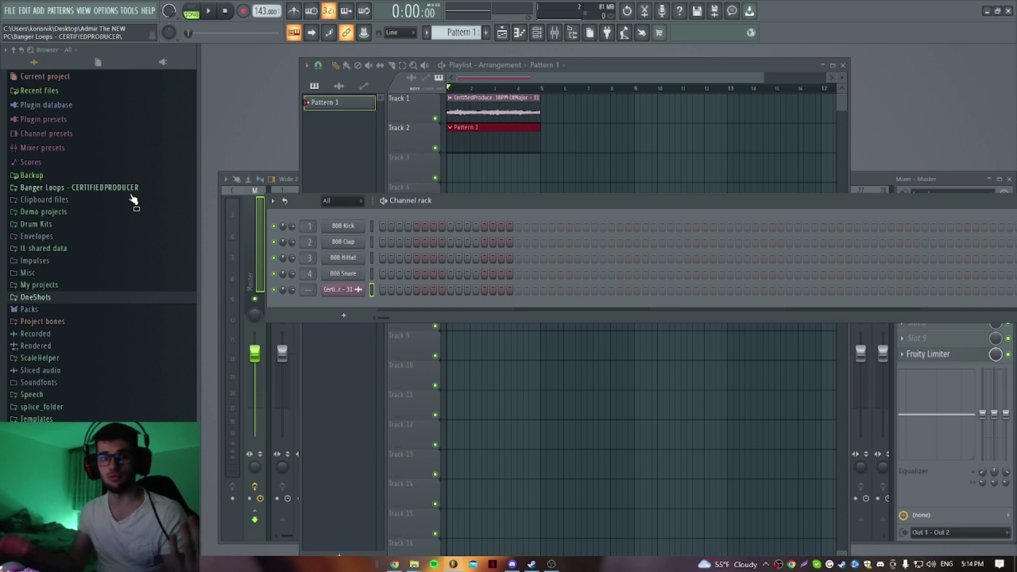
- Expand the Drum Kits folder in the sample browser, leaving Banger Loops - CERTIFIEDPRODUCER collapsed
left_click(104, 191)
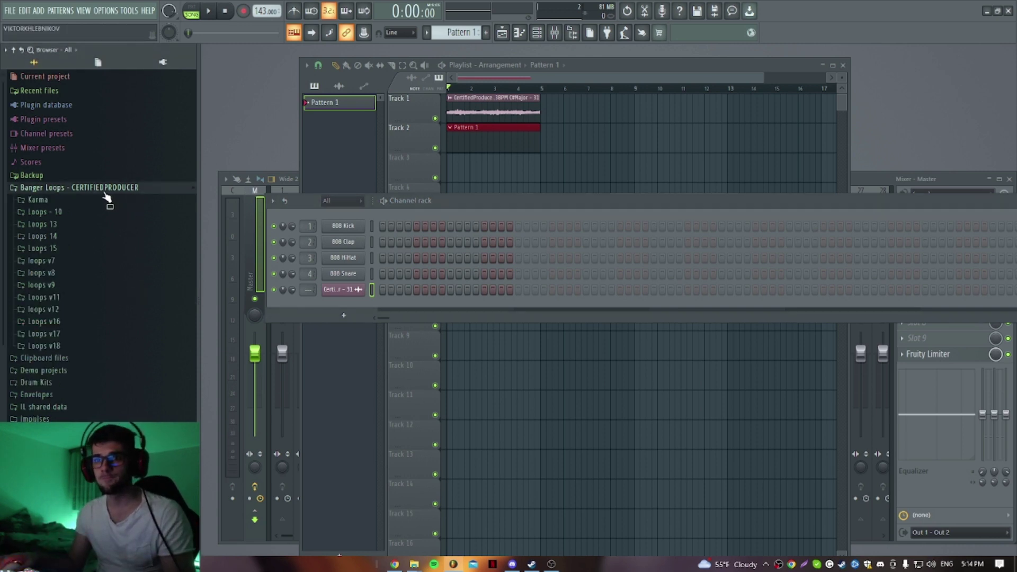
left_click(105, 191)
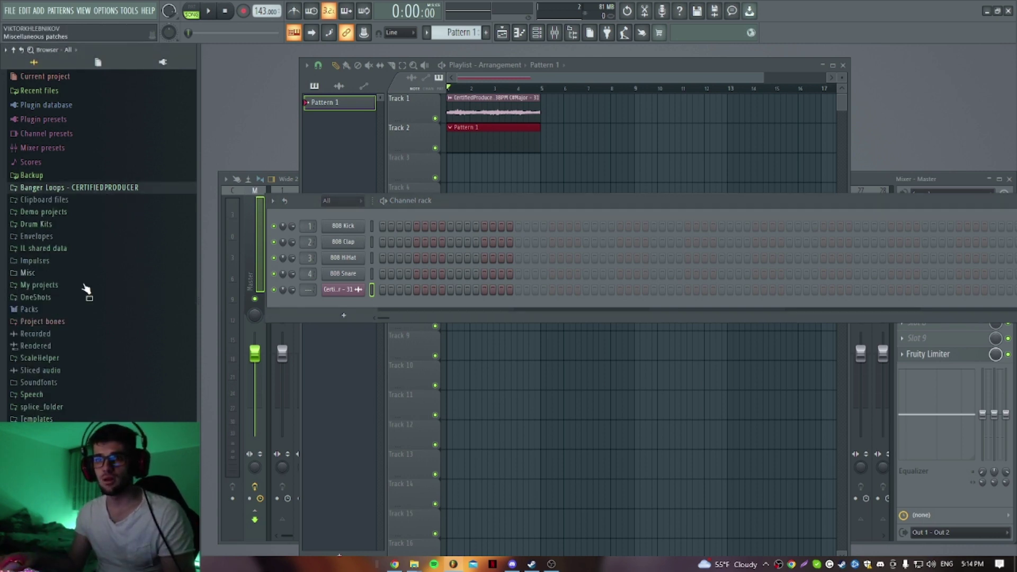
left_click(77, 225)
scroll(82, 315, "down", 4)
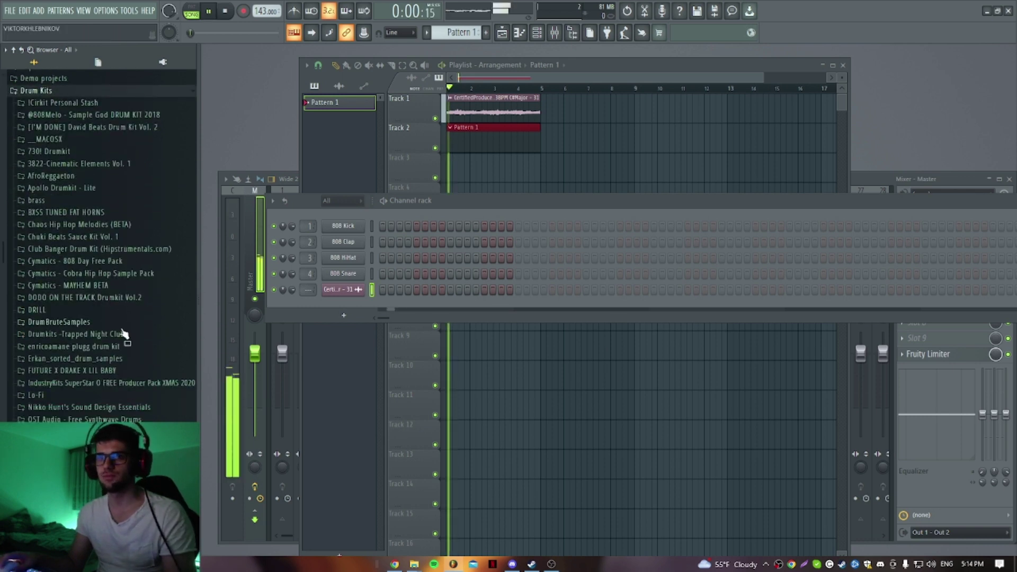
scroll(124, 333, "down", 2)
- Check the Track 1 loop's audio clip settings, close them and bring the channel rack back to the front
double_click(474, 109)
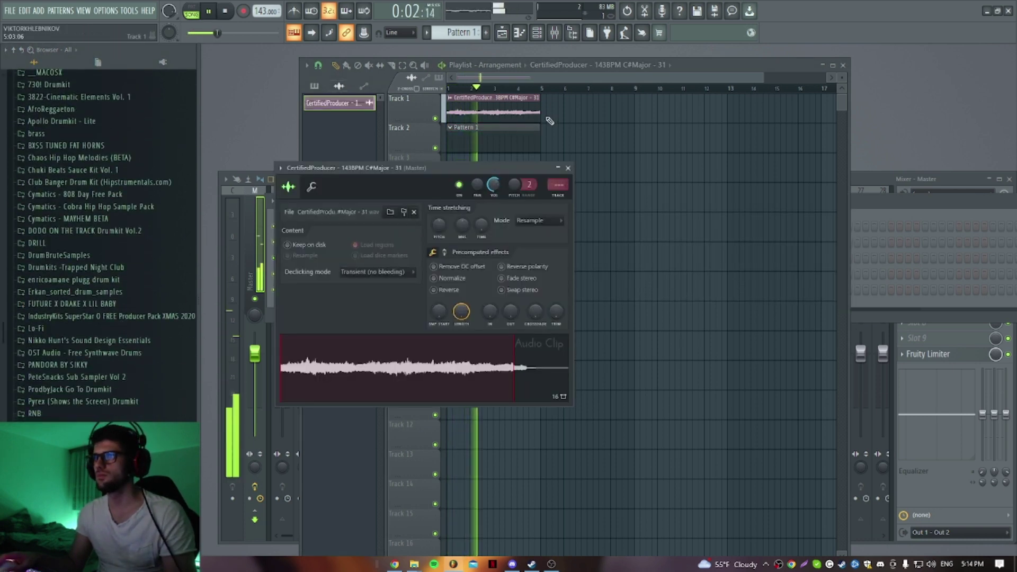
left_click(547, 36)
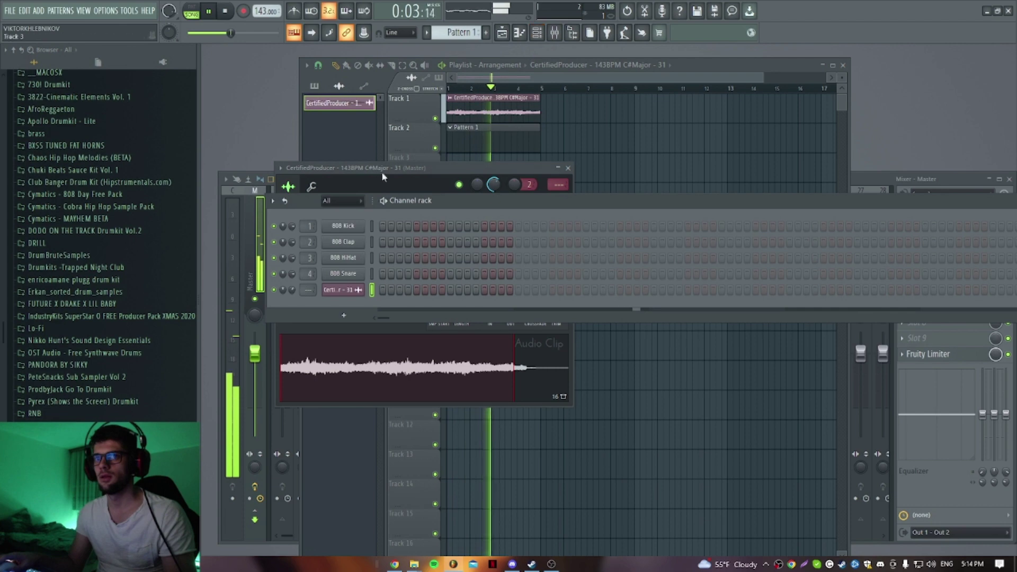
left_click(560, 169)
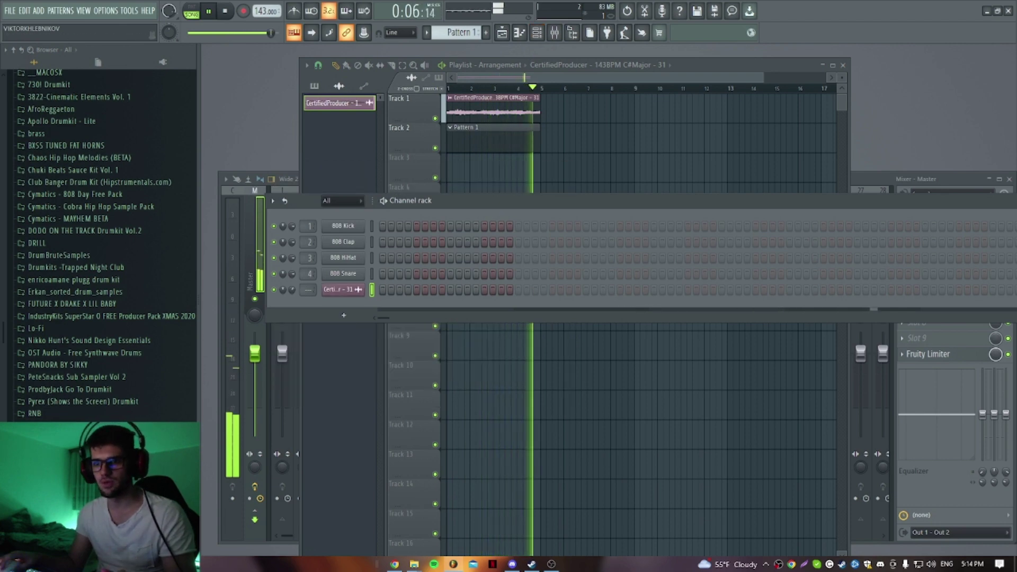
- Load Boomin - Closed Hat 4 from The Lunch77 Metro Boomin Drumkit's Closed Hats folder in place of the 808 Snare channel's sample
scroll(70, 405, "down", 1)
left_click(69, 408)
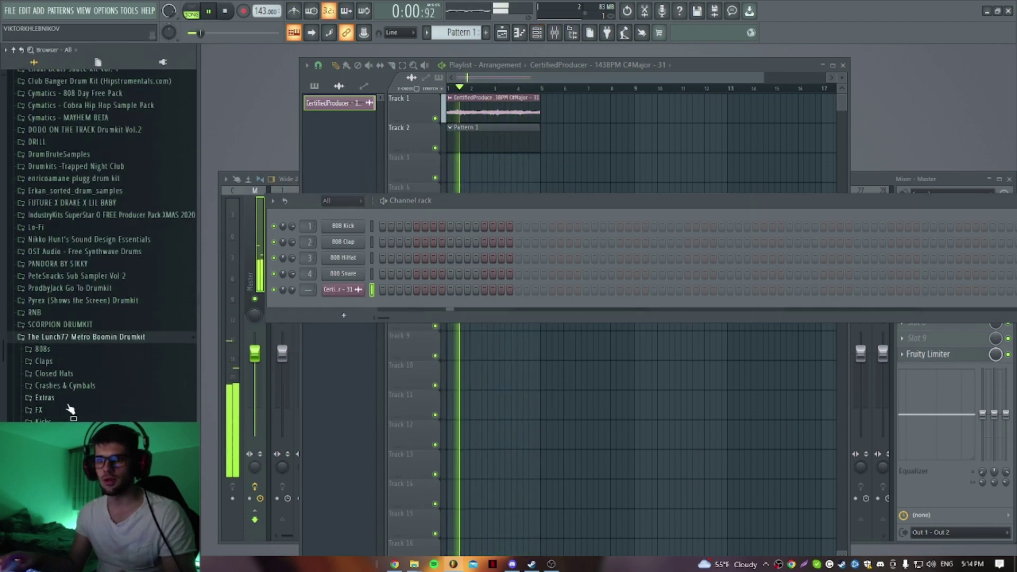
left_click(75, 373)
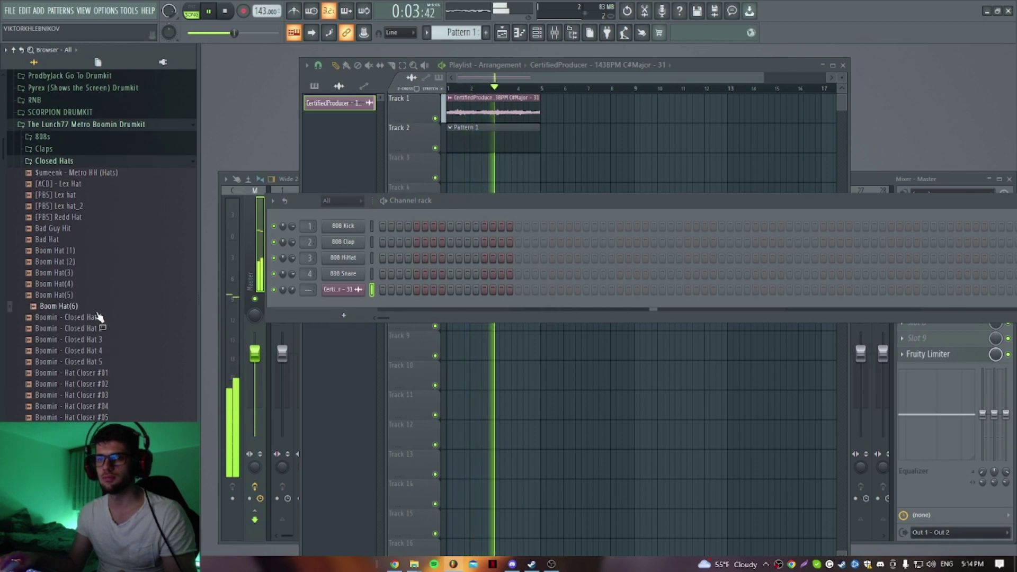
left_click_drag(104, 356, 345, 276)
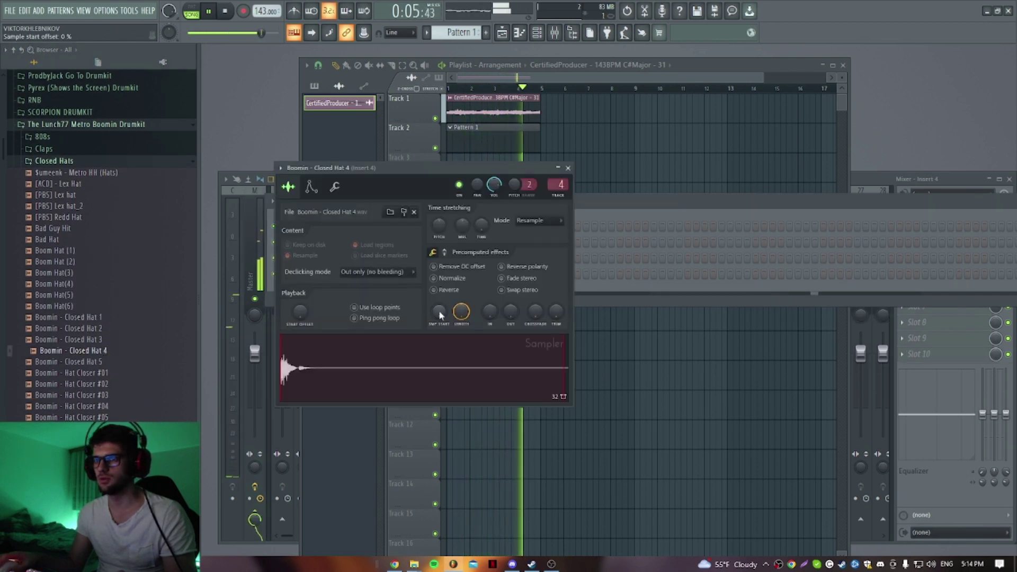
key("Escape")
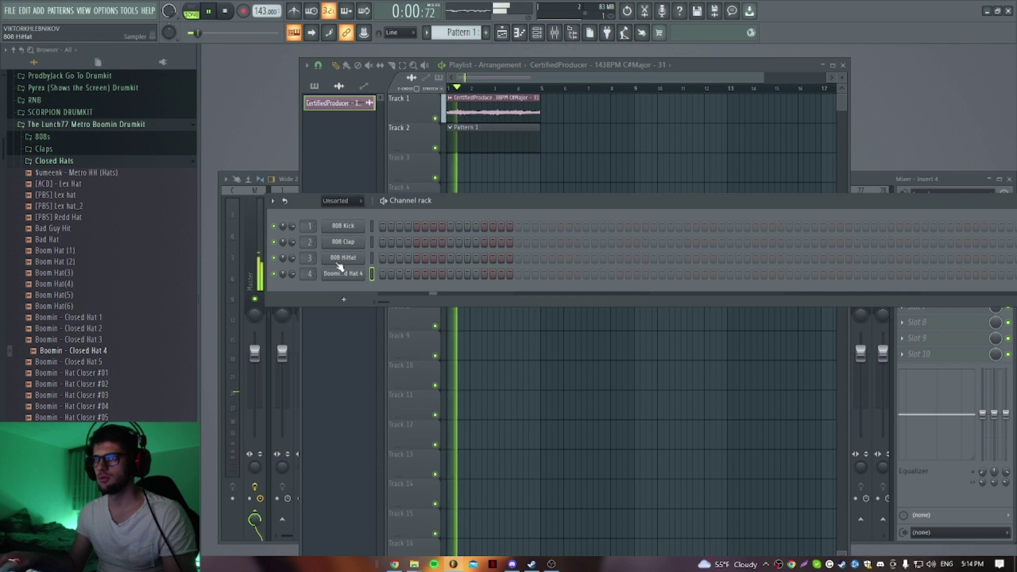
- Fill the closed hat channel on every second step across four bars
right_click(356, 280)
left_click(371, 333)
key("space")
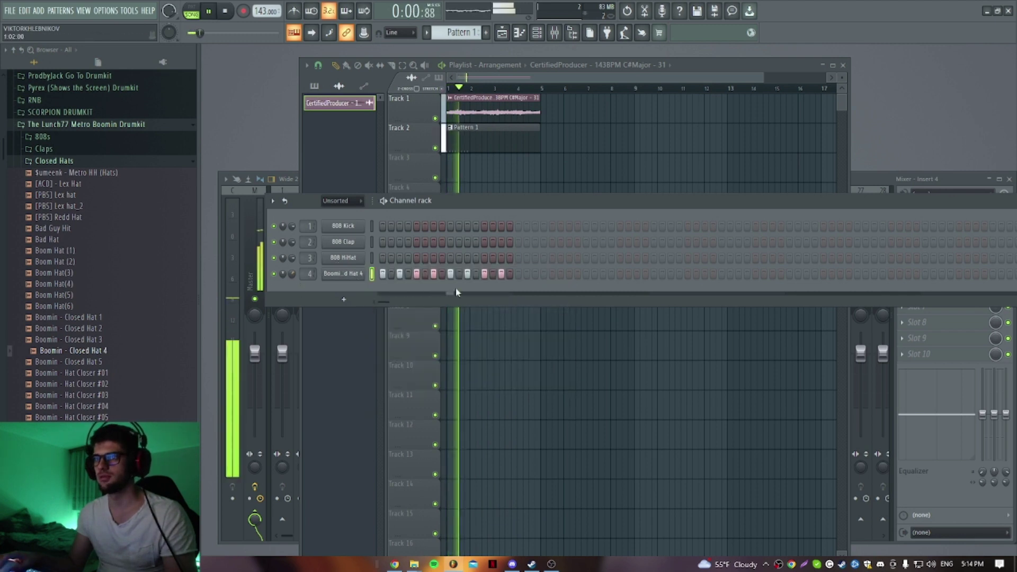
key("space")
right_click(343, 274)
left_click(537, 310)
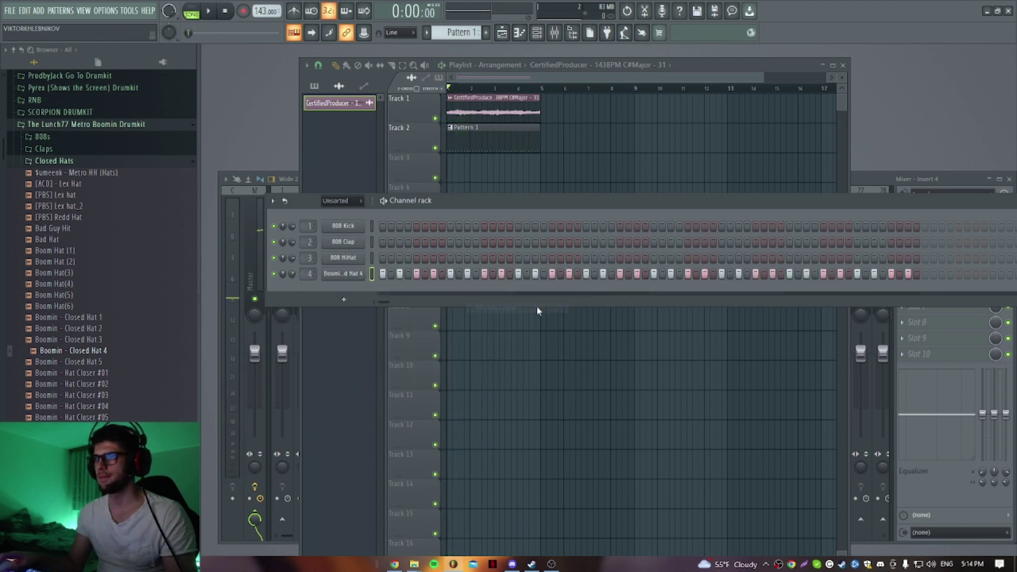
- Normalize the Boomin - Closed Hat 4 sample and shorten its length while listening to playback
left_click(336, 275)
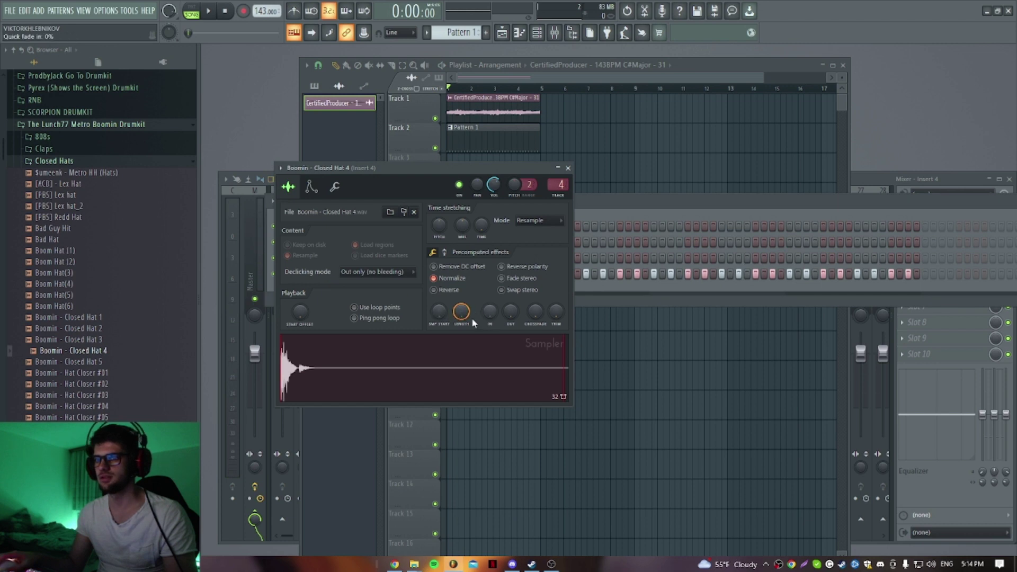
key("space")
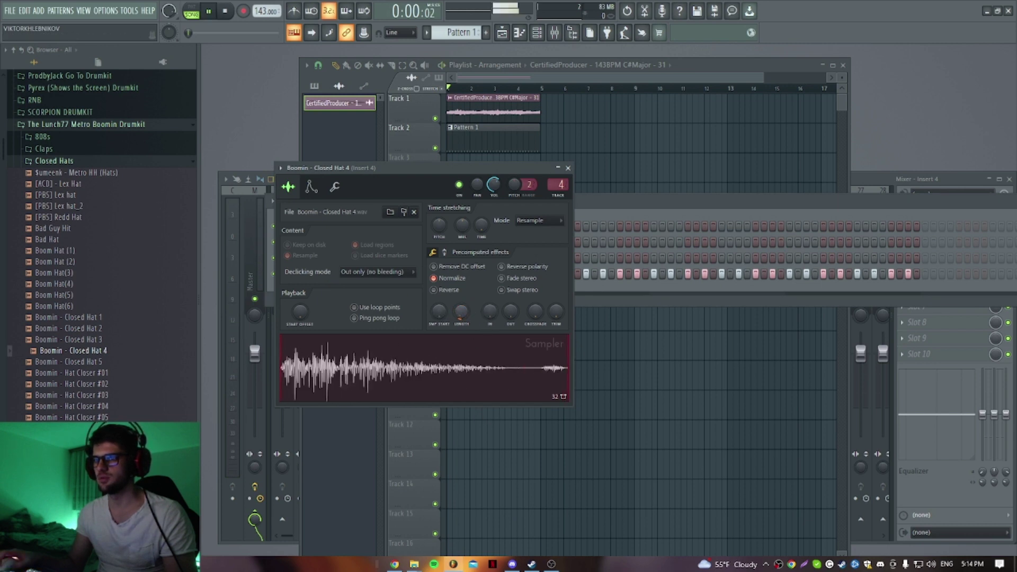
left_click_drag(461, 312, 467, 318)
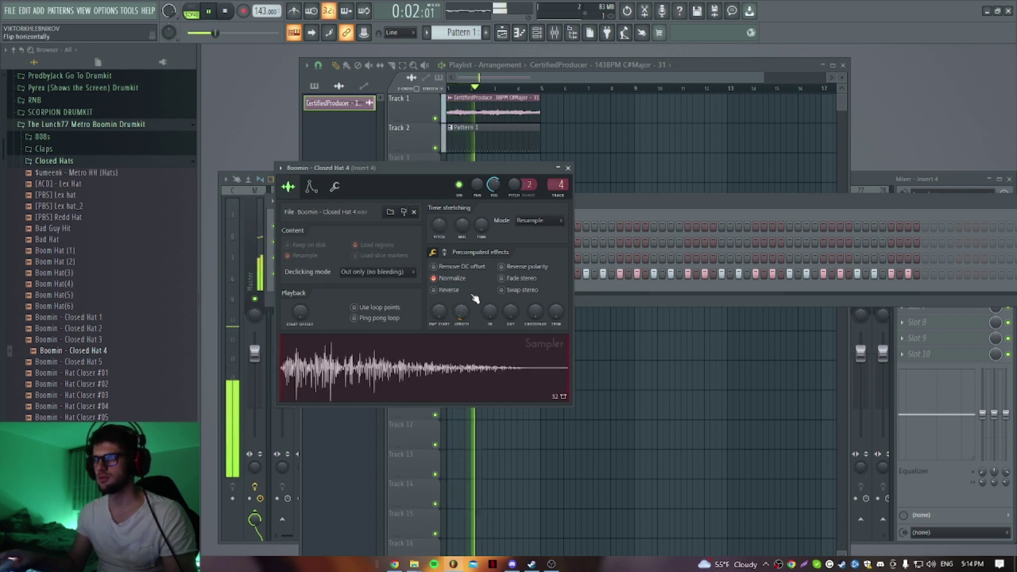
key("Escape")
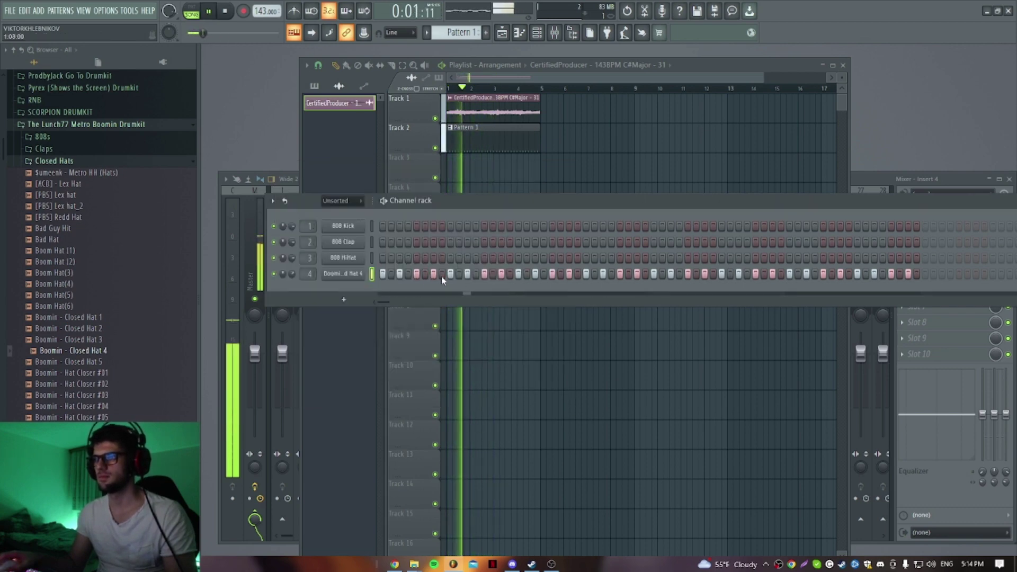
- Send the closed hat steps to the piano roll and zoom in on the notes from bar 1
right_click(344, 273)
key("space")
left_click(355, 273)
scroll(364, 294, "up", 2, "ctrl")
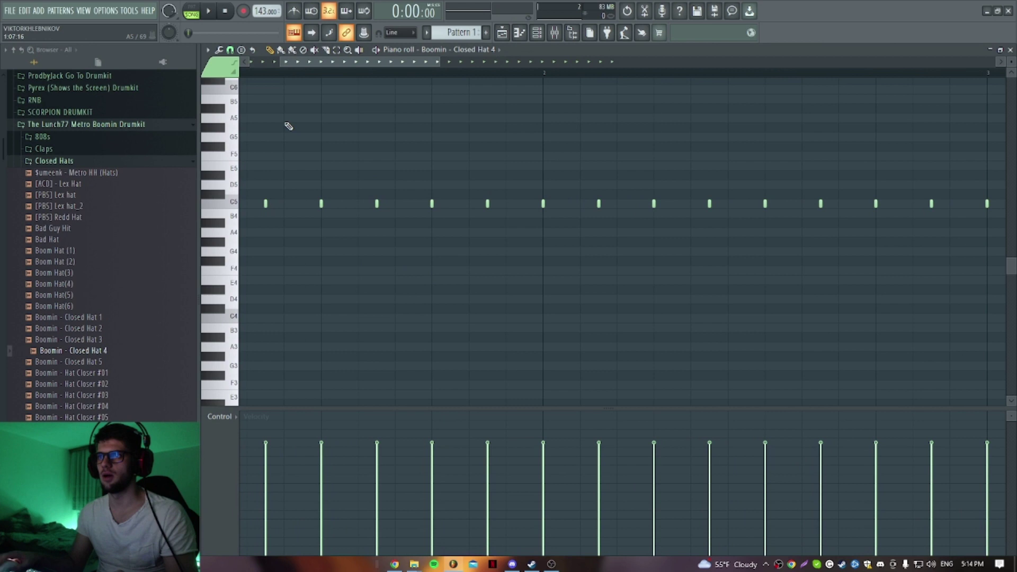
left_click(239, 60)
- Add short extra C5 hi-hat hits between the existing notes over the four bars, plus three F4 hits near the end of bar 4
left_click(246, 161)
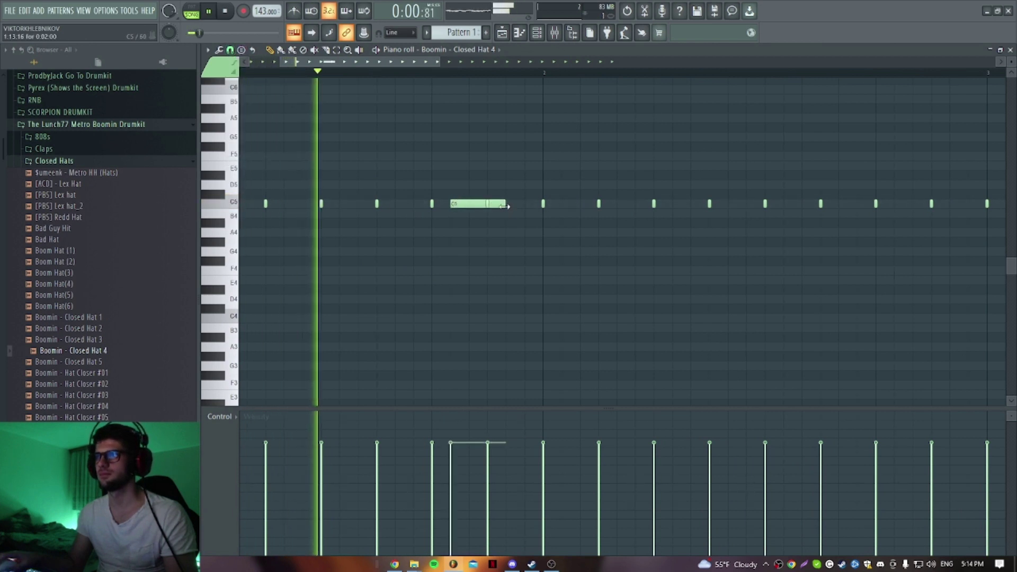
left_click_drag(505, 206, 452, 212)
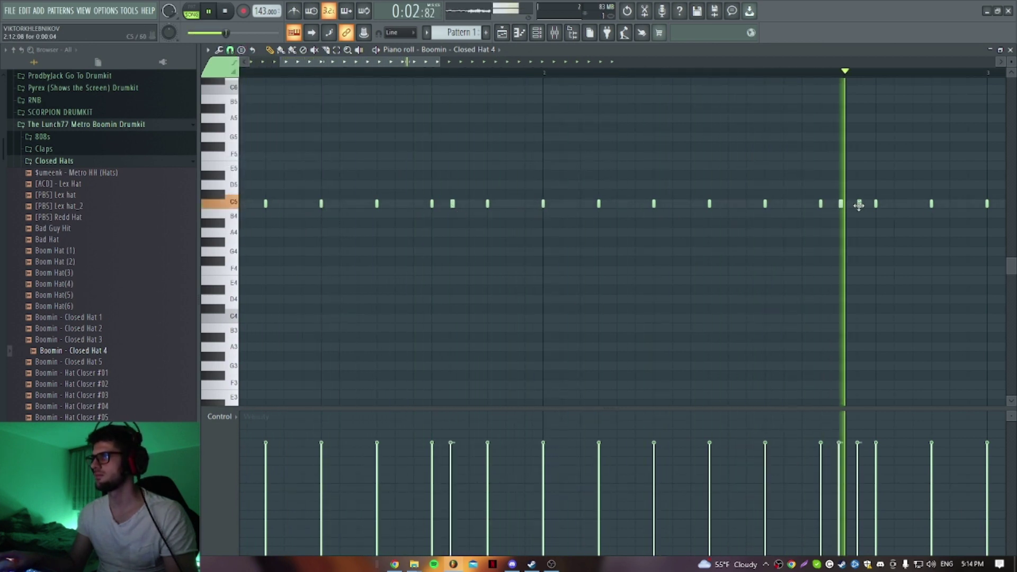
left_click(719, 205)
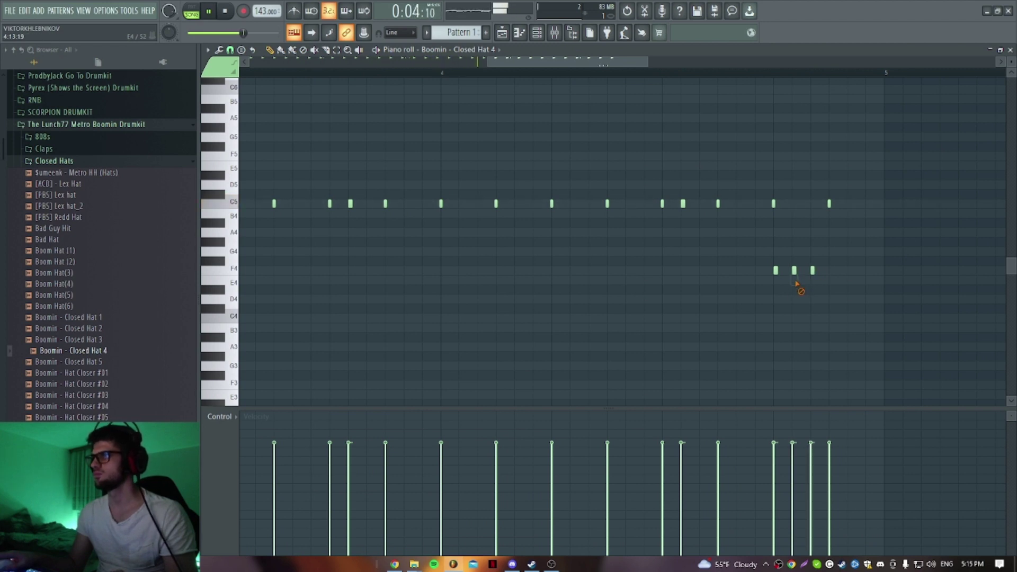
scroll(797, 286, "down", 3)
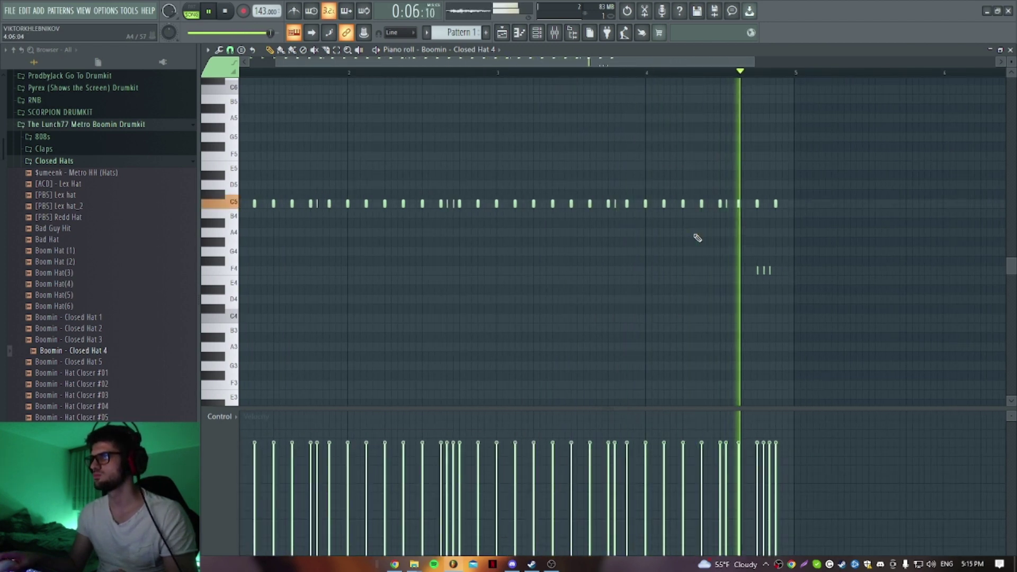
key("space")
scroll(602, 118, "down", 2)
- Load [PBS] Snare (13) from the drum kit's Snares folder in place of the 808 HiHat channel's sample
key("F6")
left_click(58, 162)
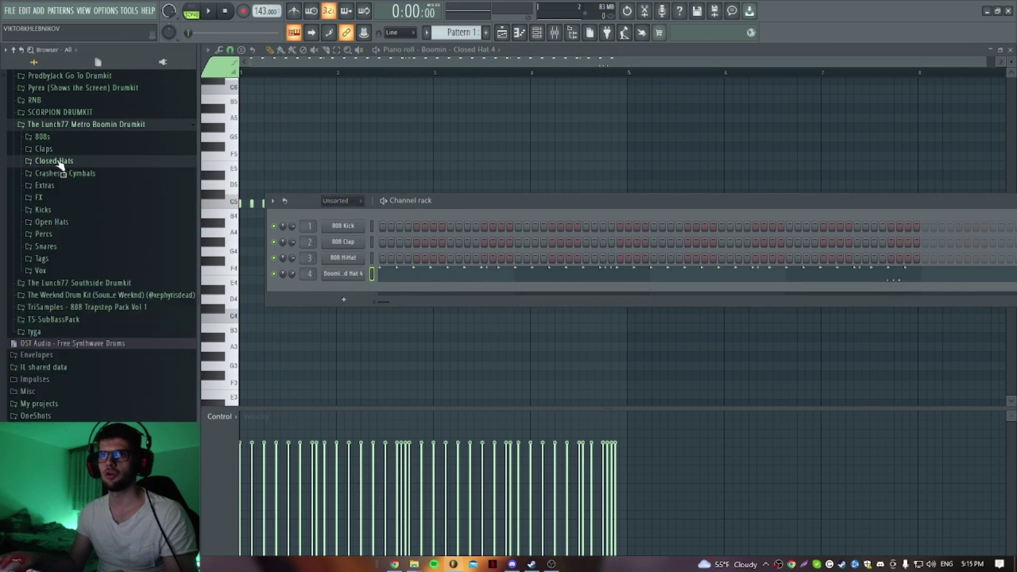
left_click(59, 163)
left_click(62, 160)
left_click(48, 247)
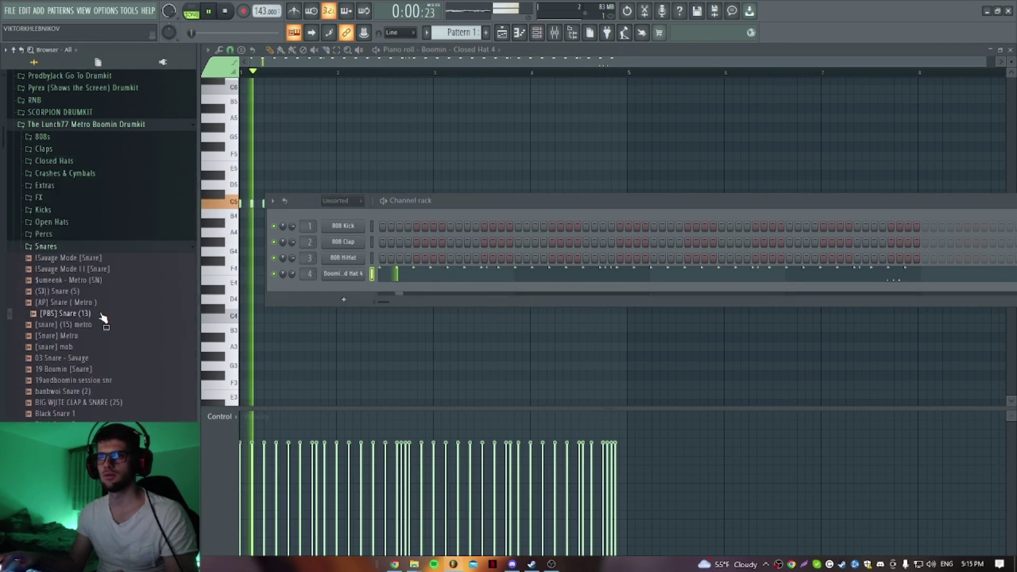
left_click_drag(101, 316, 343, 273)
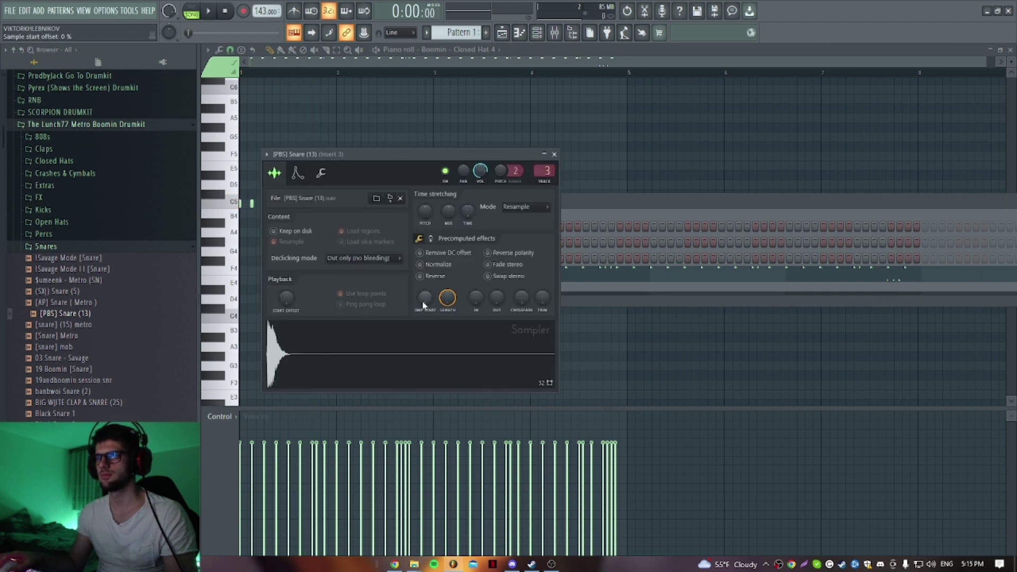
key("Escape")
- Place snare hits on steps 9, 25, 41 and 57 of the [PBS] Snare (13) channel during playback
key("space")
left_click(451, 260)
left_click(586, 260)
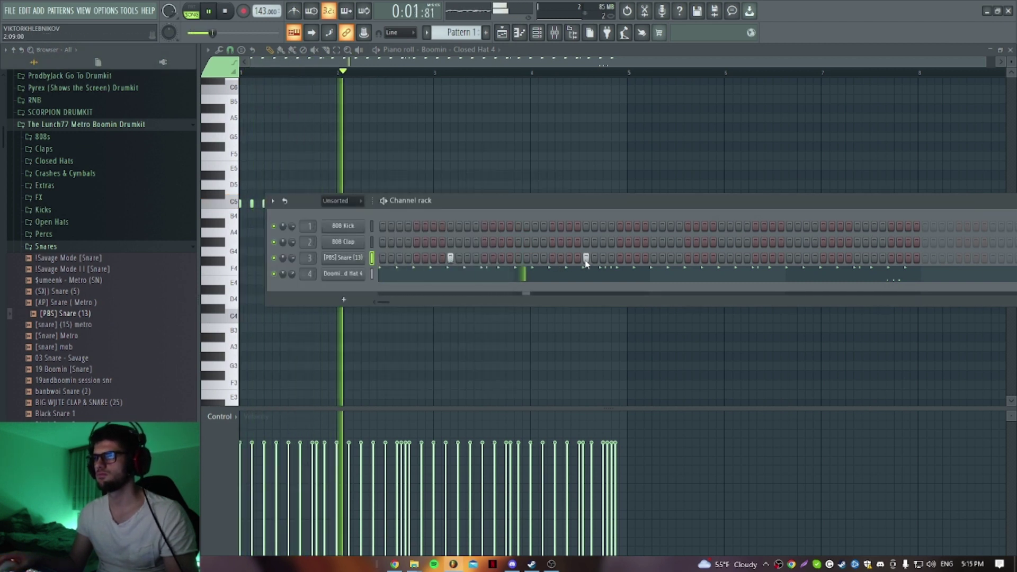
left_click(722, 258)
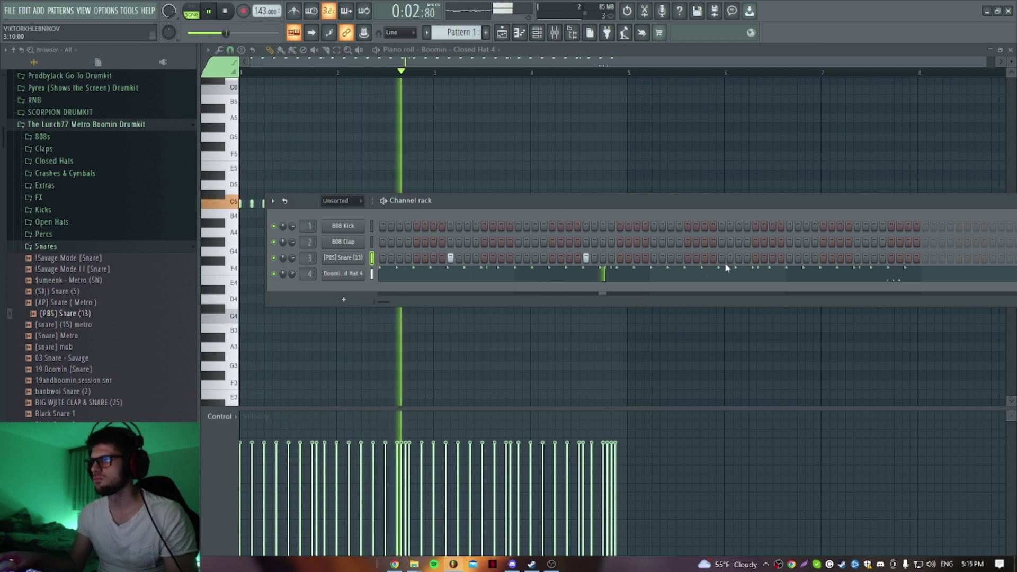
left_click(856, 260)
- Load [PBS] Lex from the drum kit's Kicks folder in place of the 808 Kick sample and check its sampler settings
left_click(46, 246)
left_click(43, 210)
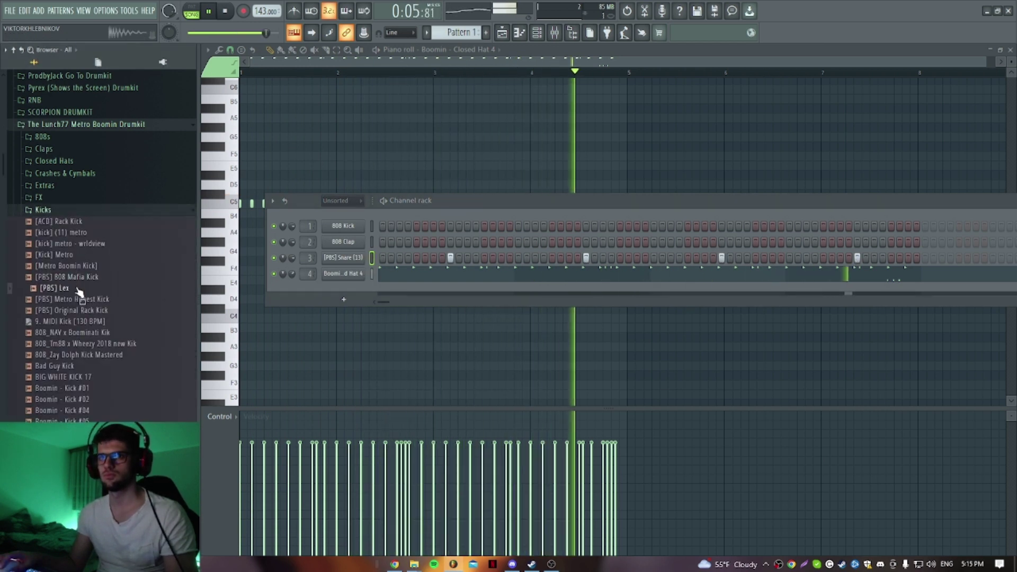
left_click_drag(79, 293, 343, 225)
key("space")
left_click(342, 226)
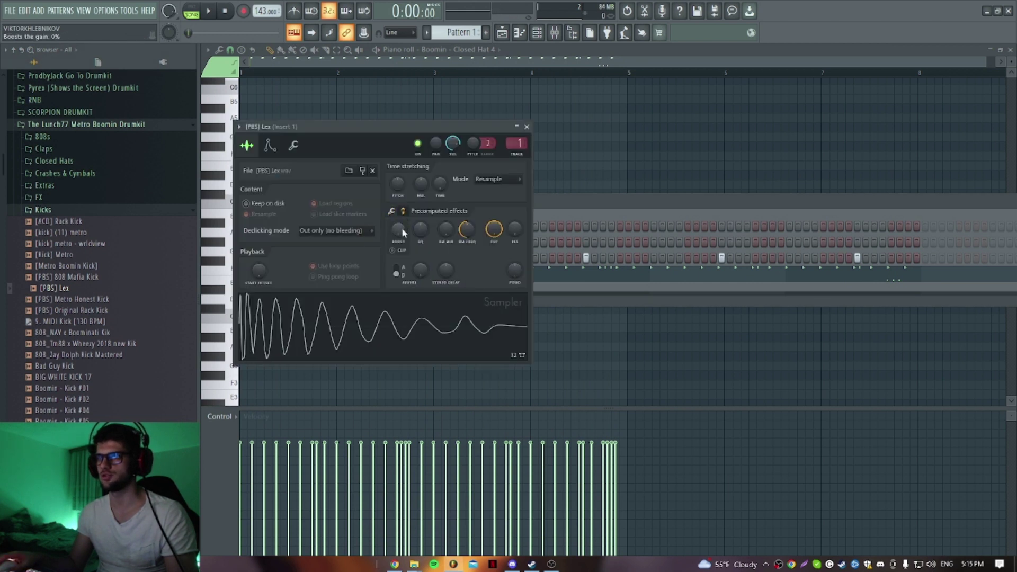
key("Escape")
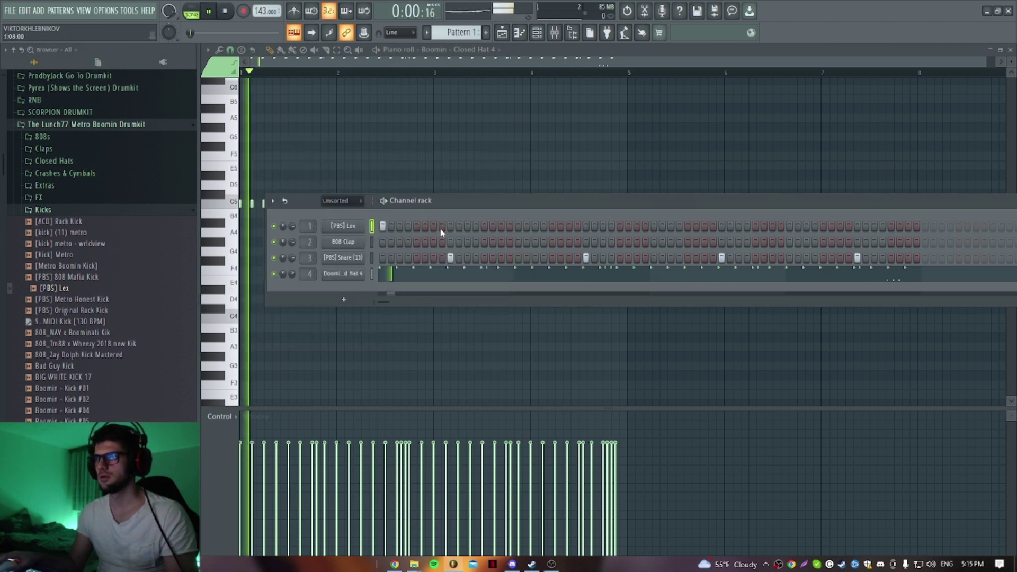
- Place kick hits on steps 21, 27, 33, 53 and 61 of the [PBS] Lex channel during playback
left_click(552, 227)
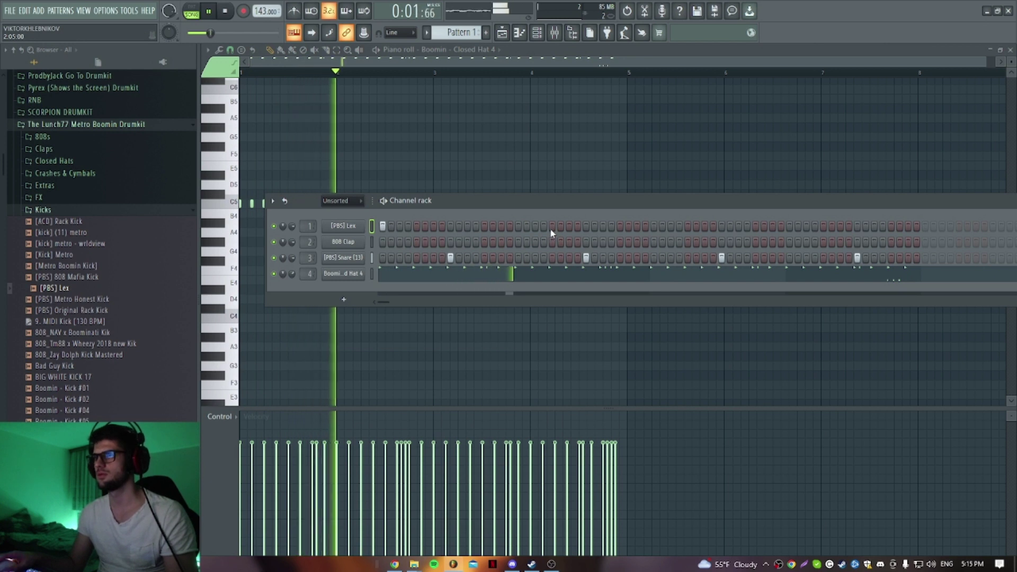
left_click(603, 226)
left_click(654, 227)
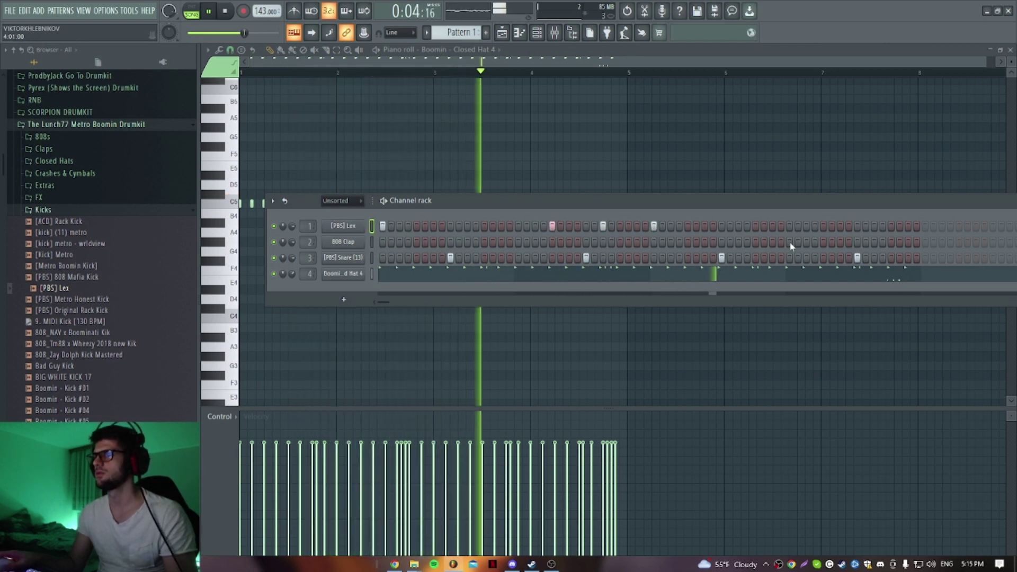
left_click(823, 227)
left_click(874, 227)
left_click(891, 227)
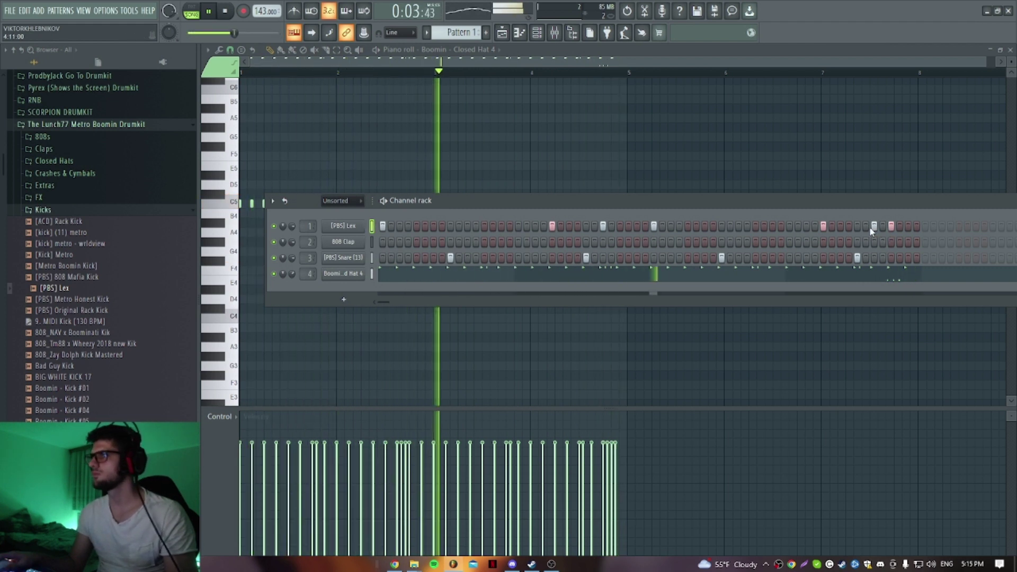
left_click(874, 227)
- Load BOOMIN OPEN HAT 1 from the Open Hats folder in place of the 808 Clap sample and place a hit on step 37
left_click(43, 210)
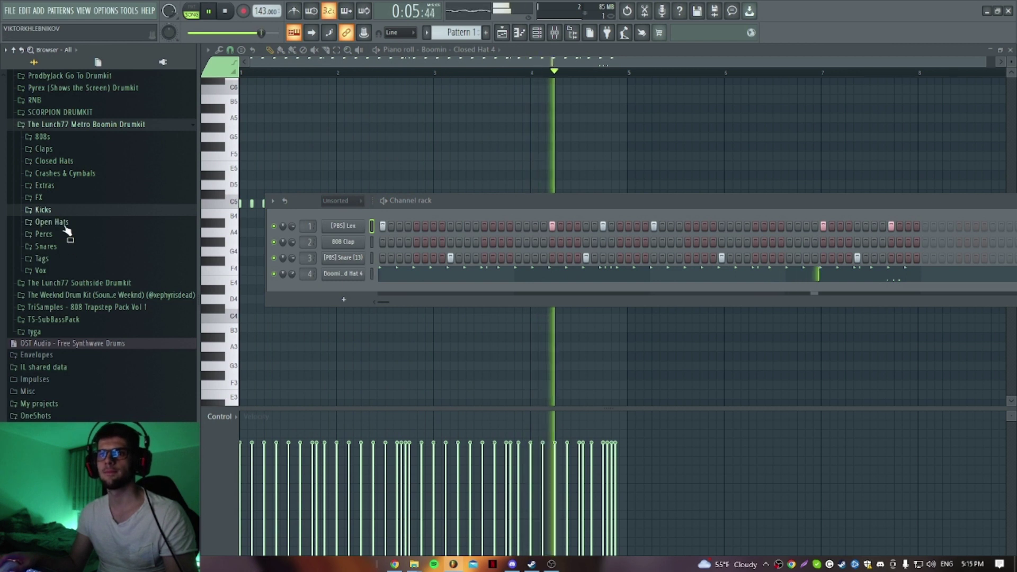
left_click(55, 222)
left_click_drag(68, 267, 419, 253)
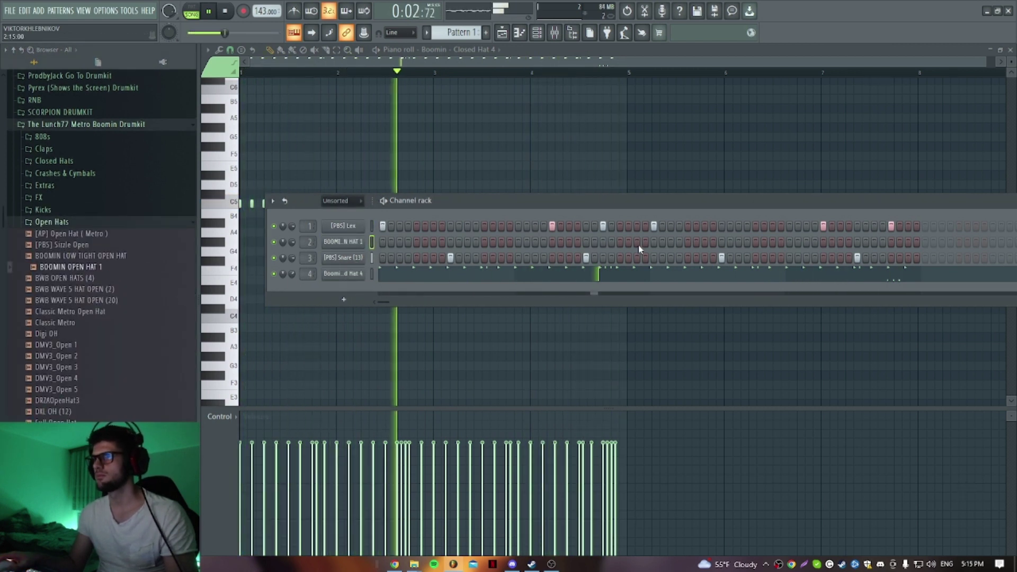
left_click(688, 242)
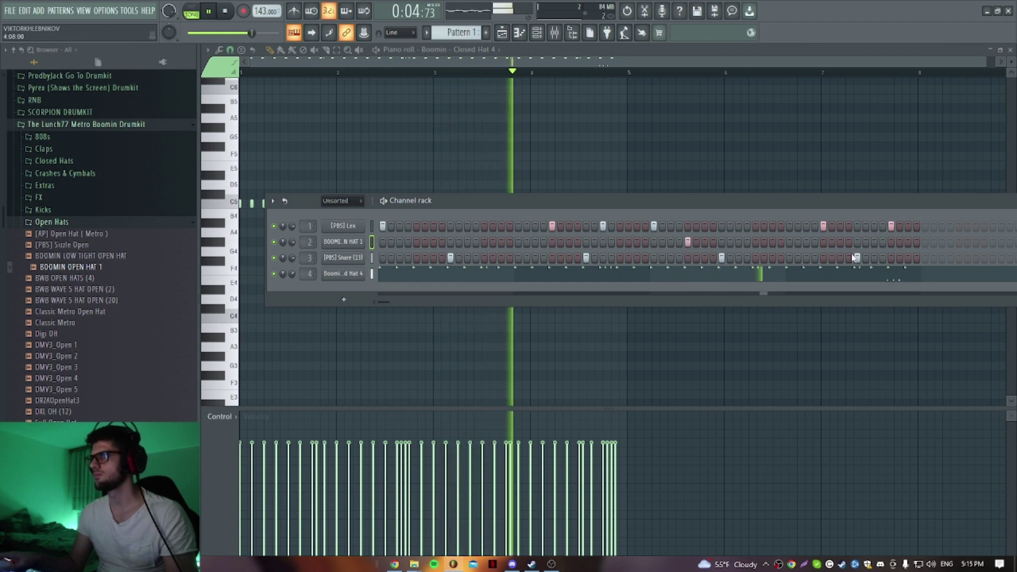
left_click(484, 242)
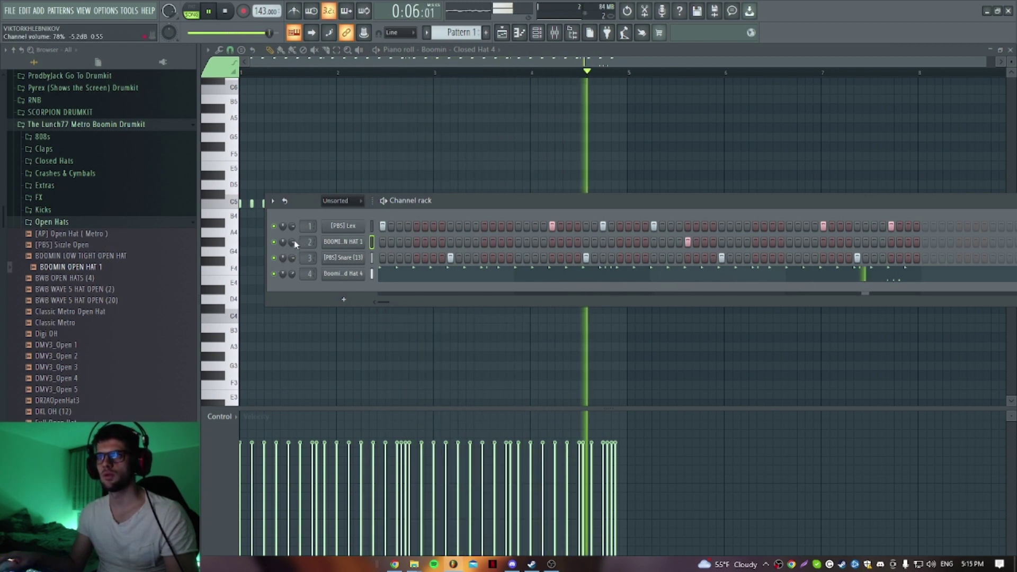
- Add 808 (Future - Low Life) from the drum kit's 808s folder as a new channel and check its sampler settings
left_click(53, 221)
left_click(42, 136)
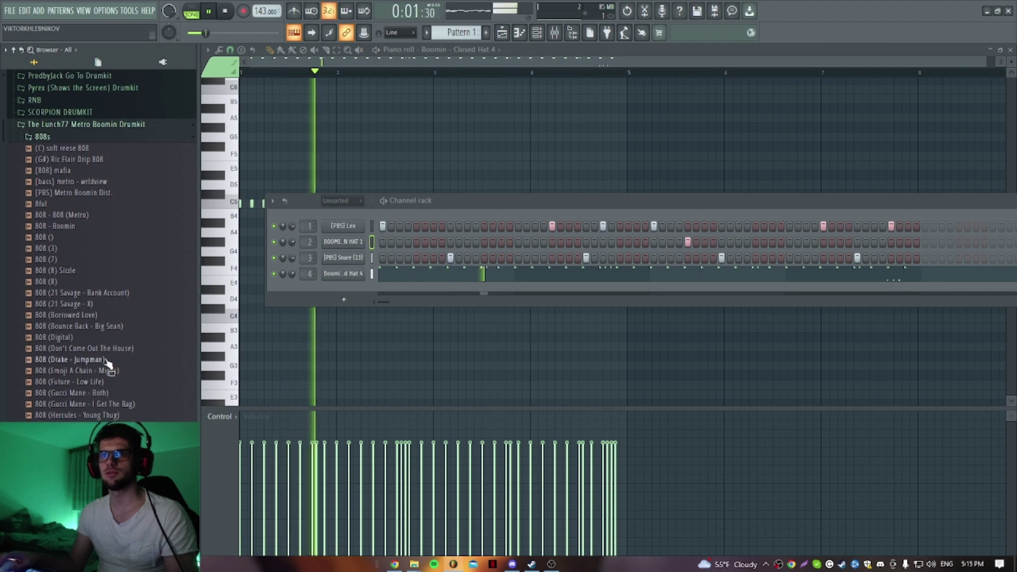
left_click(121, 382)
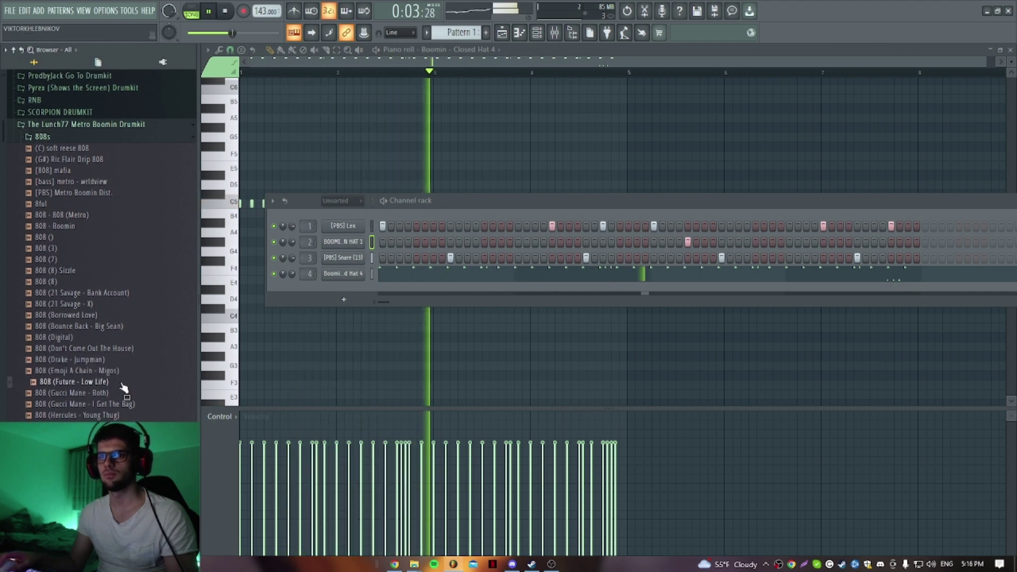
left_click_drag(124, 388, 354, 294)
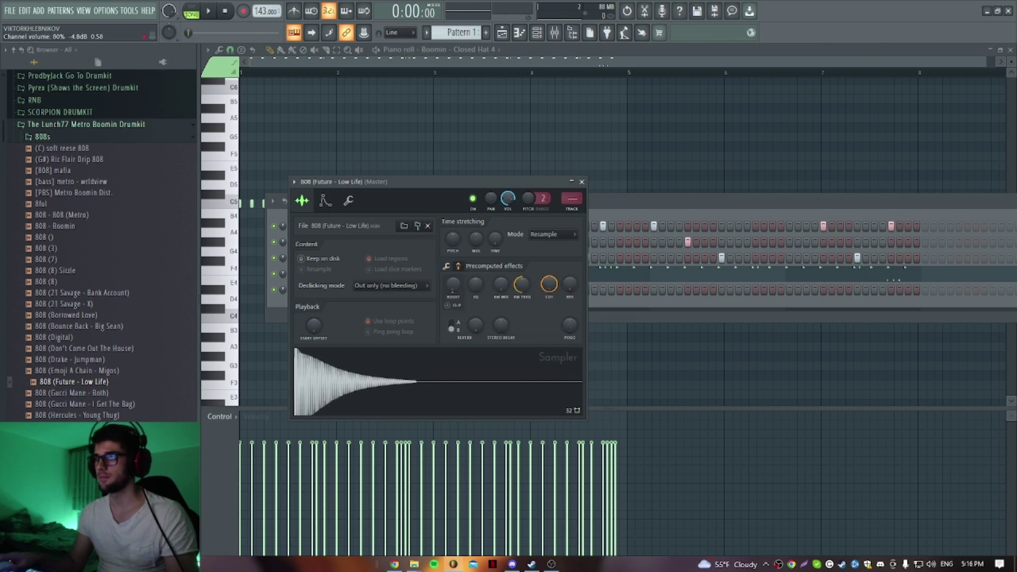
key("Escape")
right_click(344, 292)
left_click(415, 359)
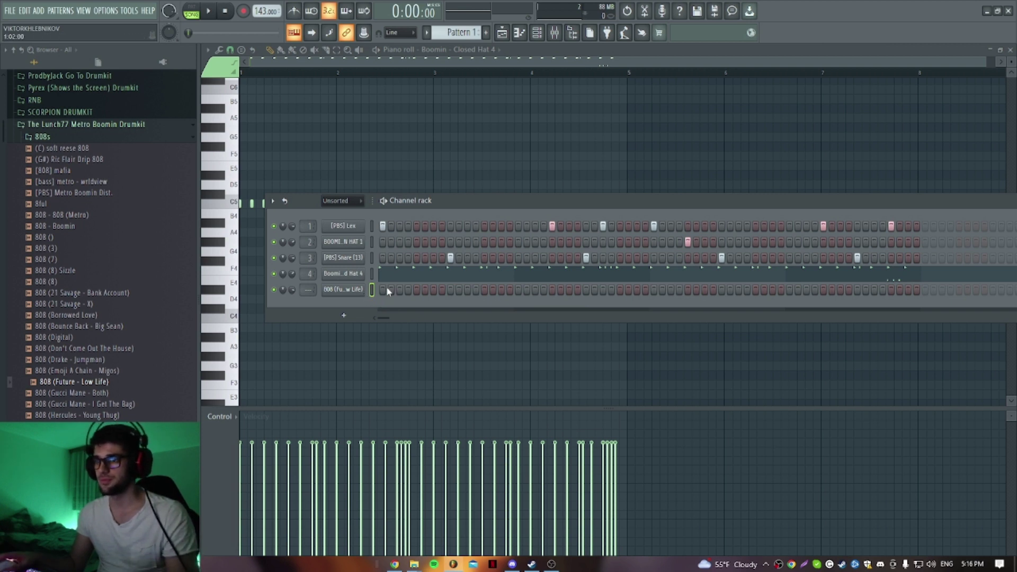
- Place 808 (Future - Low Life) hits on steps 1, 21, 27, 33, 53 and 61 to match the kick pattern
right_click(345, 289)
left_click(404, 252)
key("space")
left_click(552, 289)
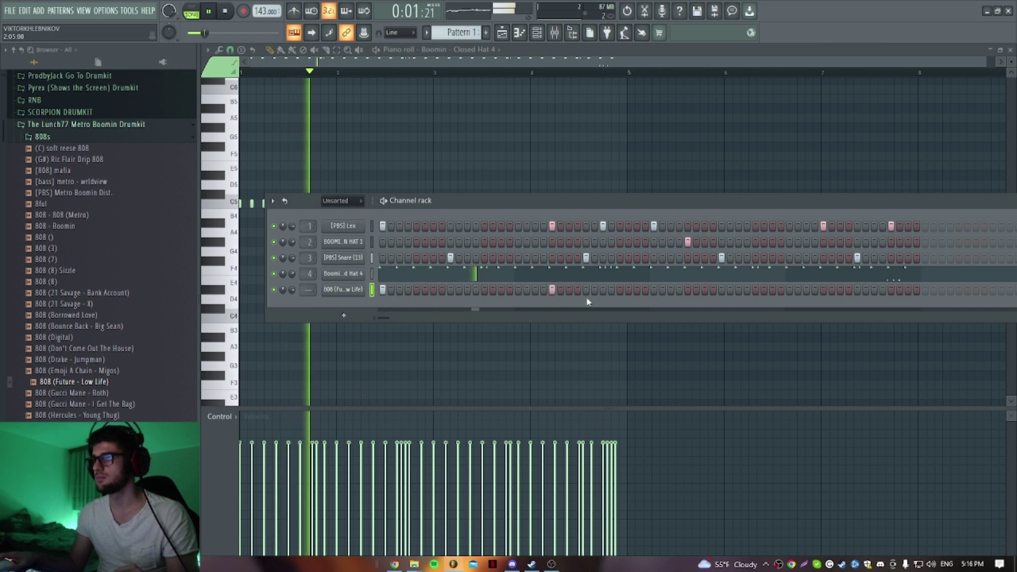
left_click(603, 290)
left_click(654, 290)
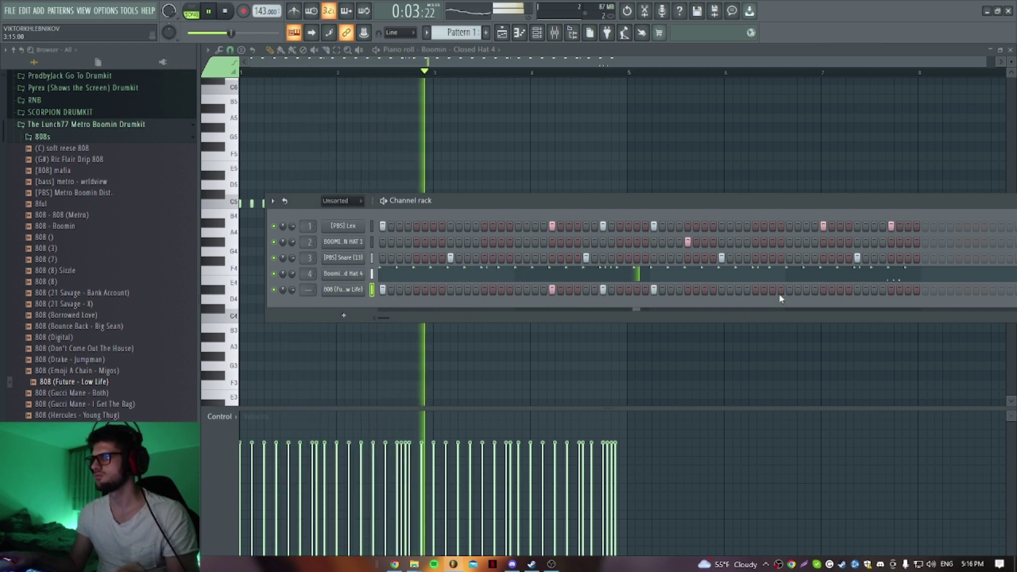
left_click(823, 290)
left_click(891, 290)
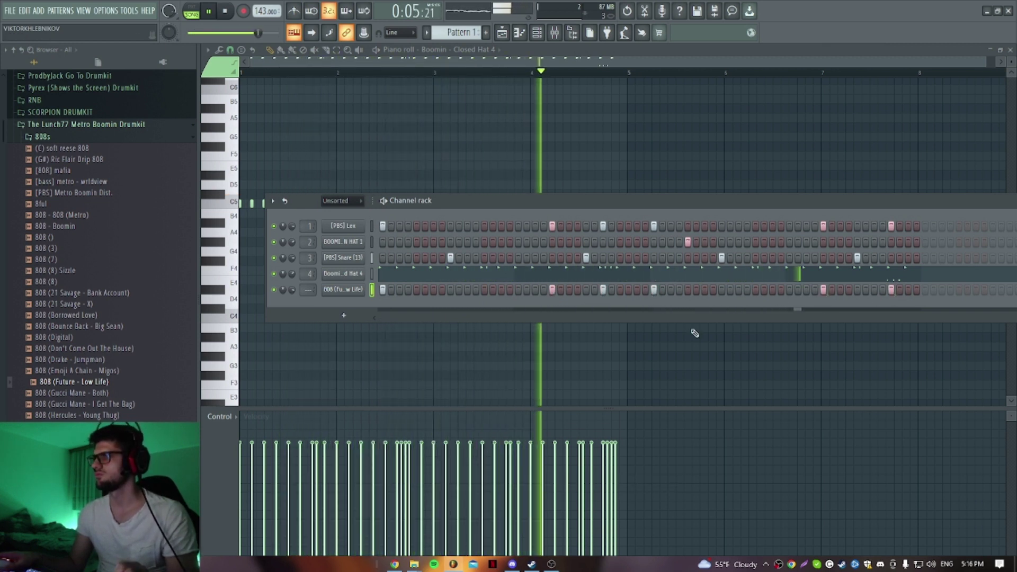
- Add extra snare hits on steps 15, 47 and 51 of the [PBS] Snare (13) channel during playback
scroll(98, 273, "up", 1)
scroll(98, 273, "up", 4)
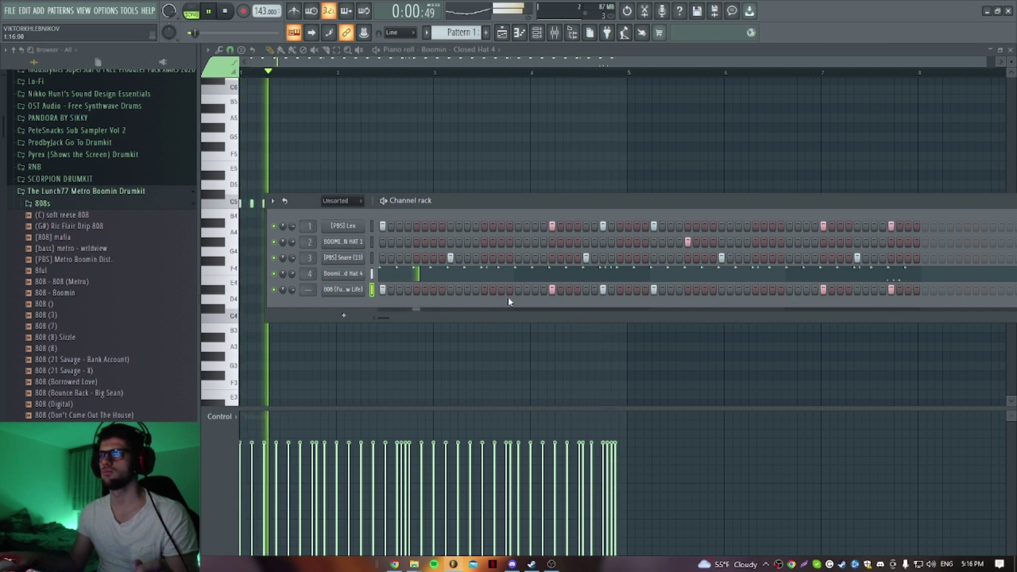
left_click(502, 258)
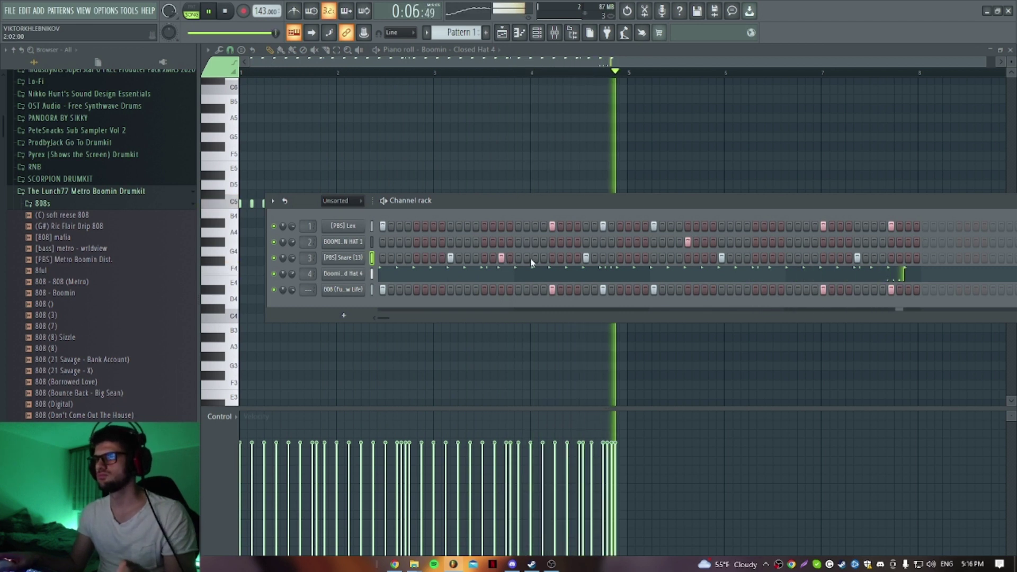
left_click(58, 204)
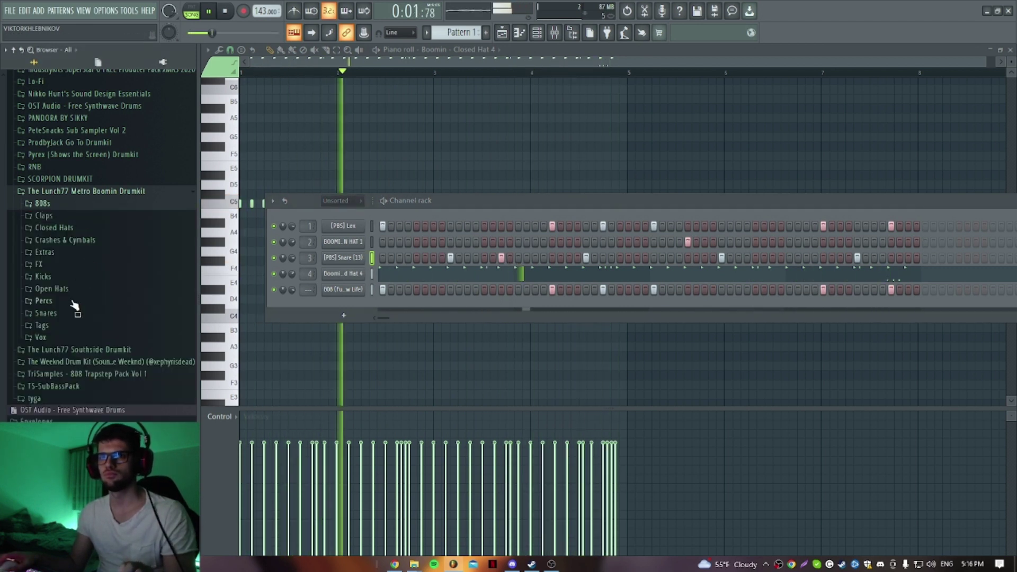
left_click(772, 259)
left_click(807, 259)
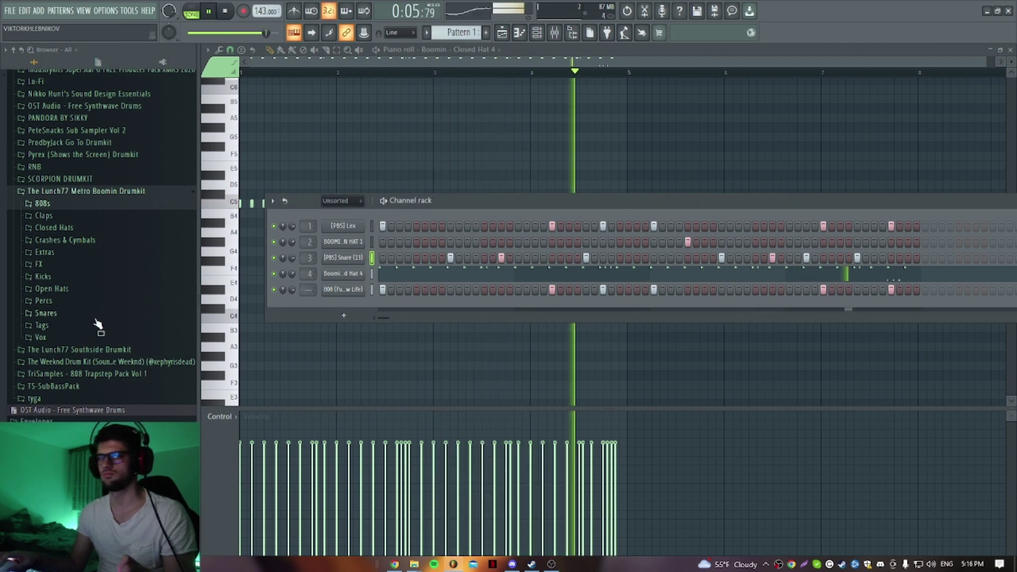
- Audition snares, add [AP] Snare ( Metro ) as a new channel and place its hits on steps 15, 47 and 51
left_click(77, 313)
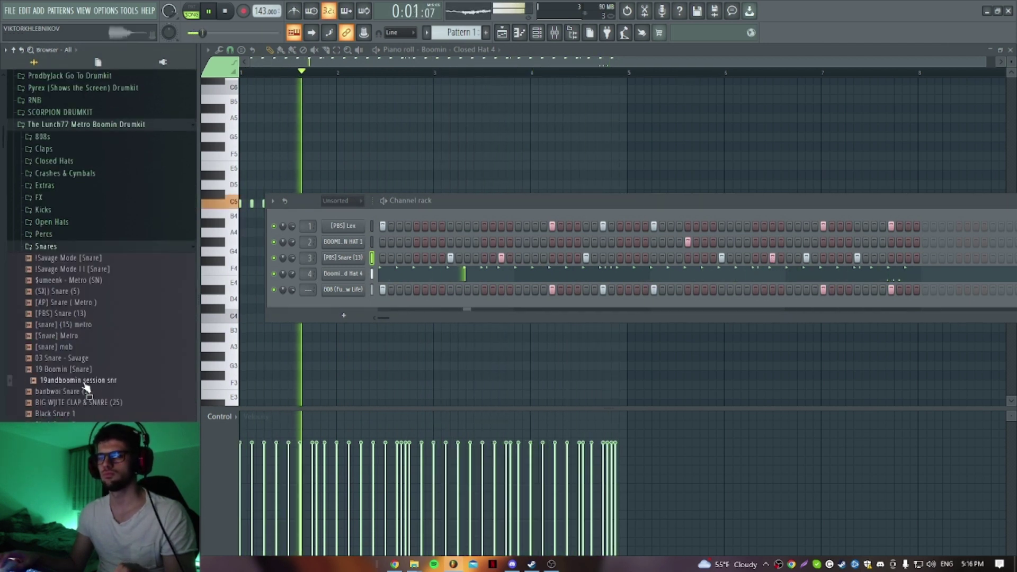
left_click(88, 369)
left_click(79, 336)
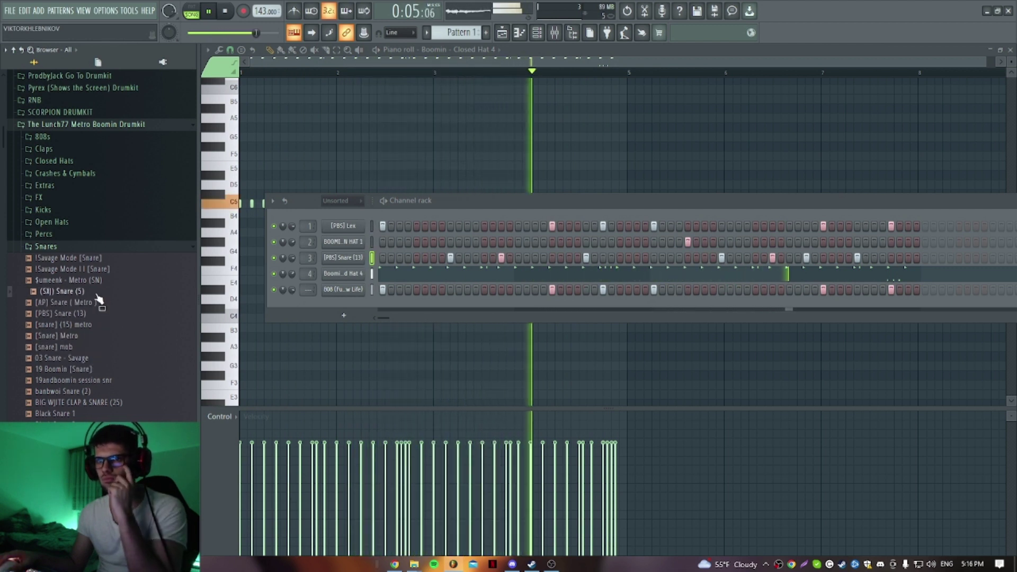
left_click_drag(105, 302, 345, 315)
left_click(501, 305)
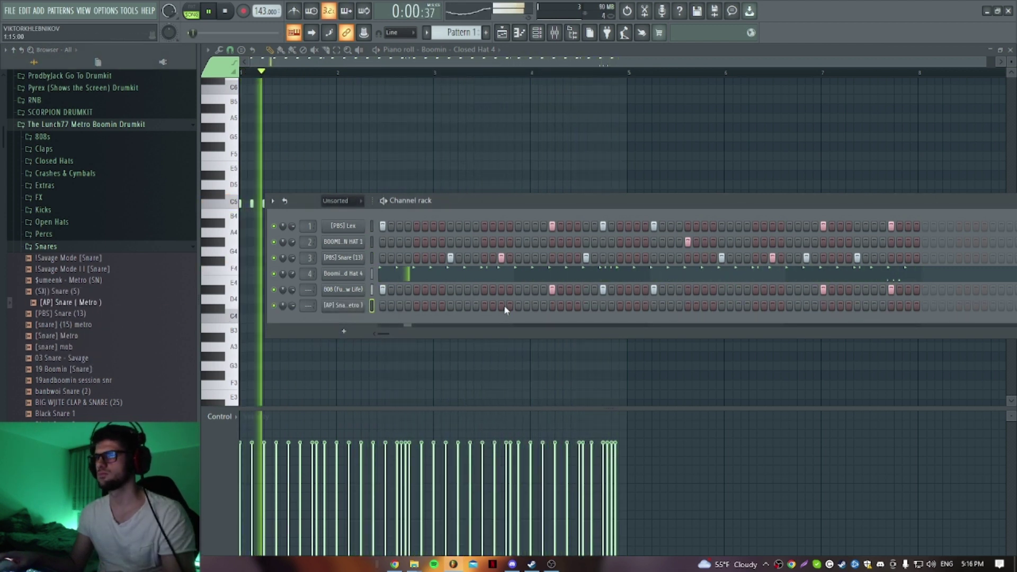
left_click(772, 306)
left_click(806, 306)
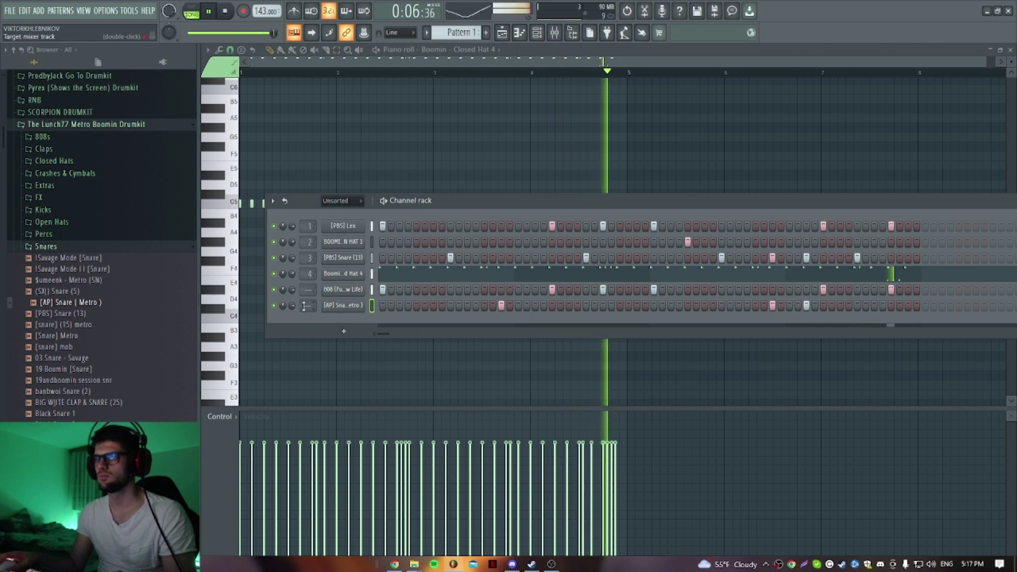
- Show all channels in the channel rack, stop playback and split Pattern 1 by channel
left_click(342, 201)
left_click(339, 210)
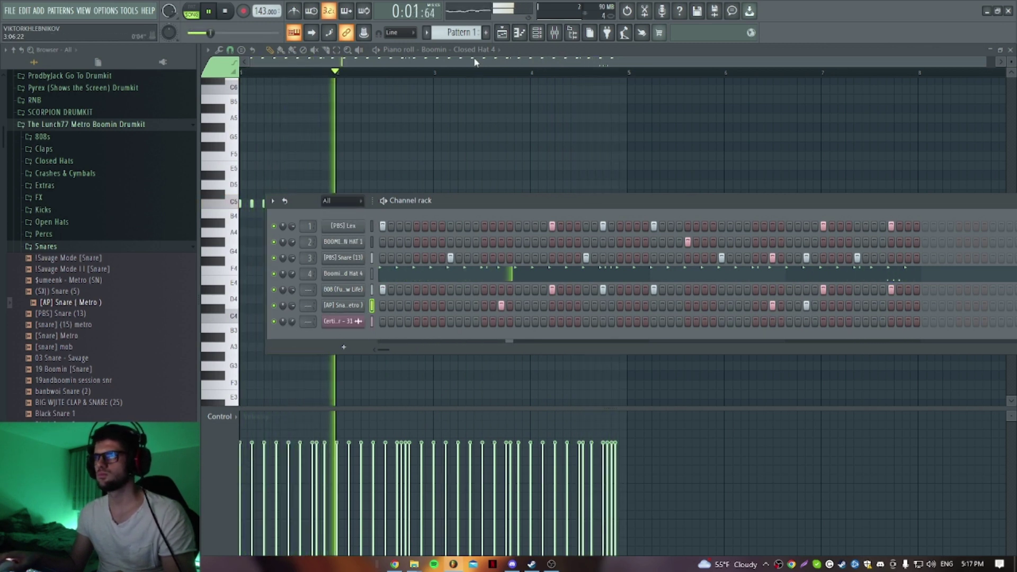
key("space")
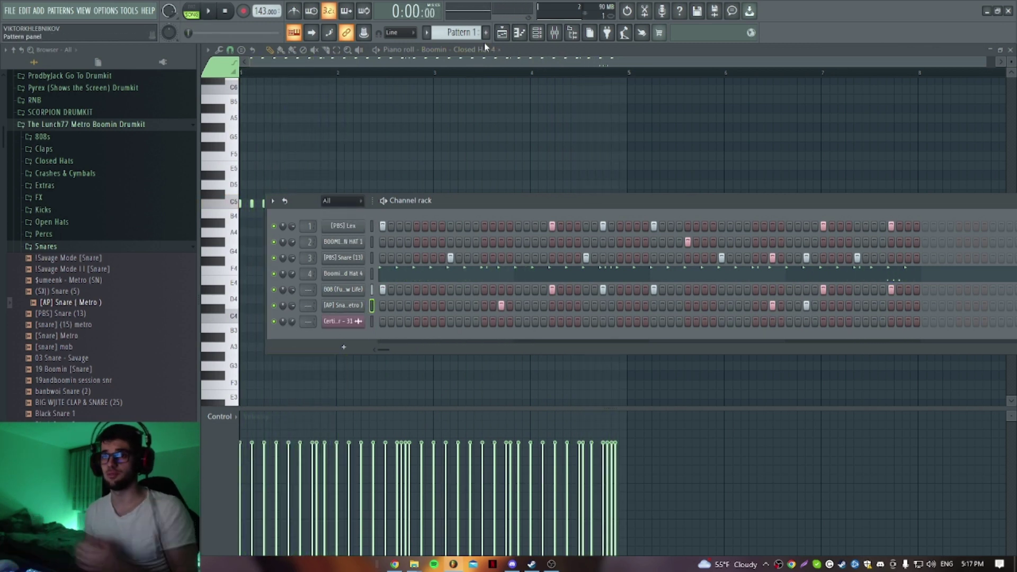
left_click(426, 33)
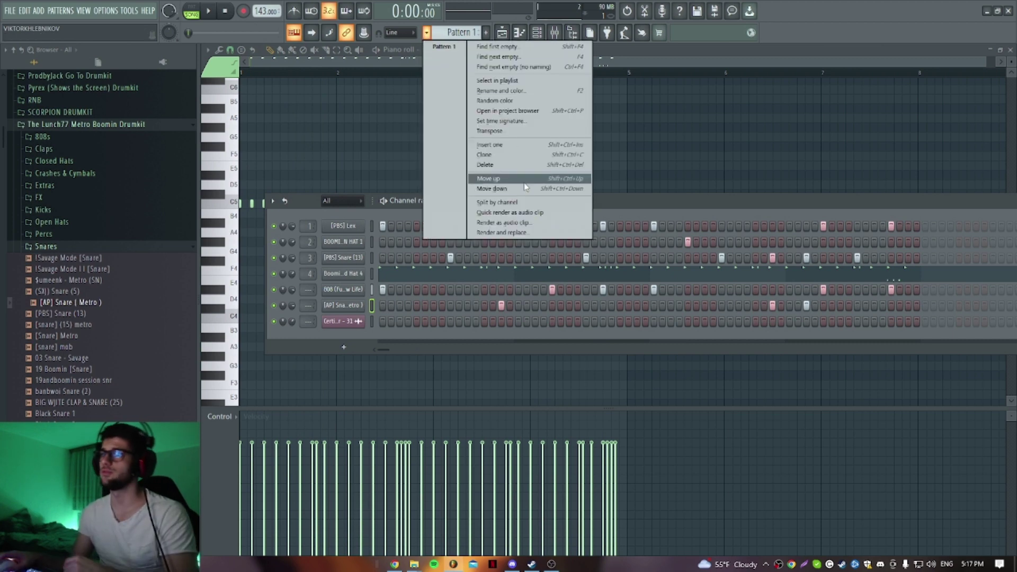
left_click(524, 202)
- Place the six split drum patterns at bar 1 of the playlist, one per track on Tracks 2 to 7
left_click(539, 163)
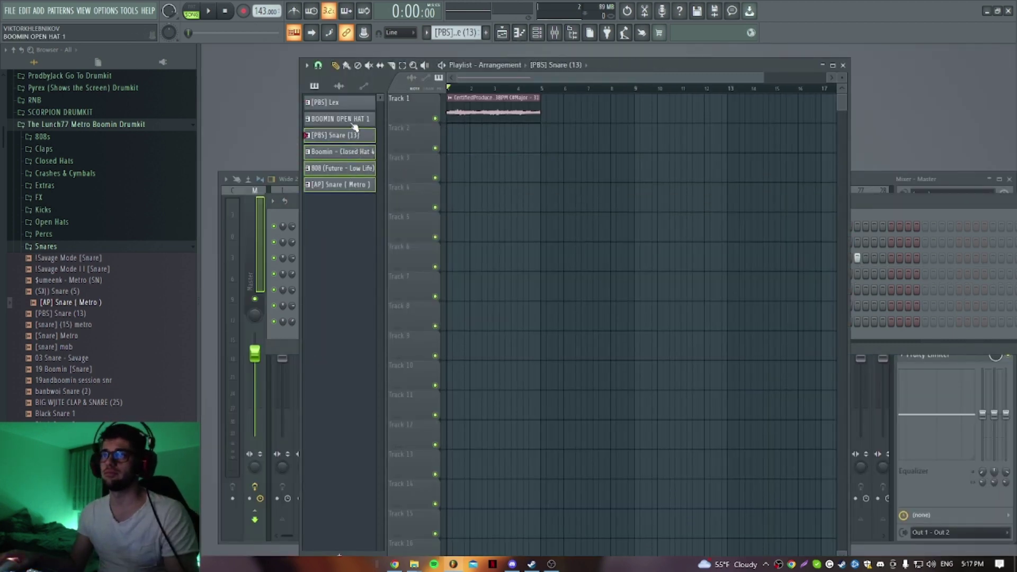
left_click(339, 102)
left_click_drag(355, 119, 459, 140)
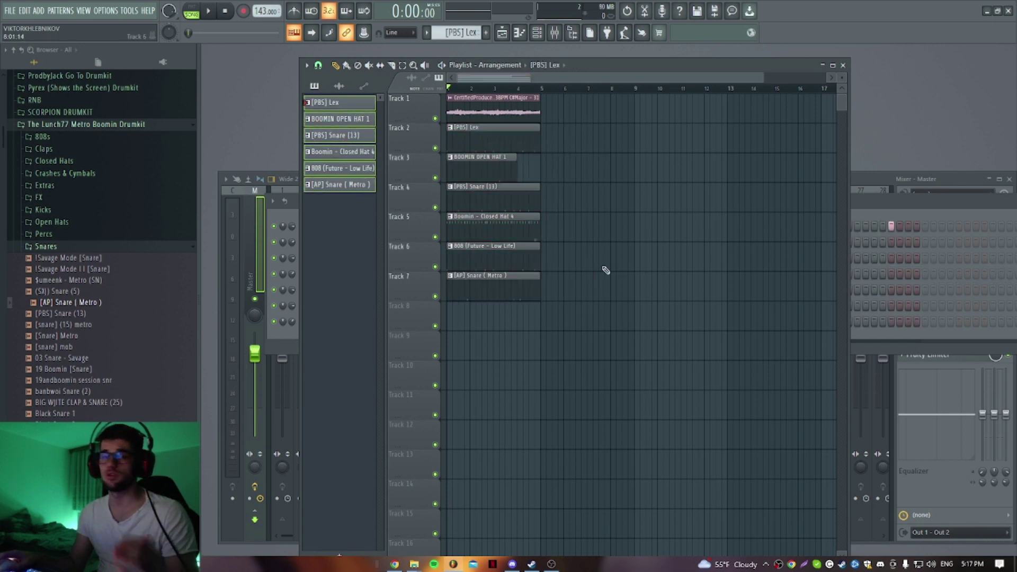
- Duplicate the melody loop and all drum clips in the playlist until they fill 16 bars
left_click_drag(577, 300, 457, 110)
key("ctrl+b")
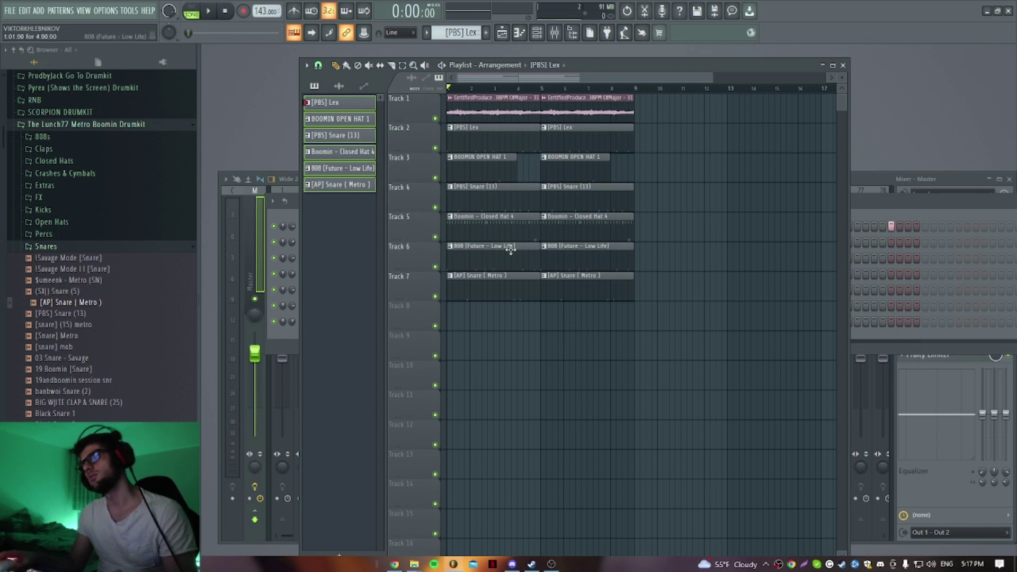
left_click_drag(669, 291, 431, 145)
key("ctrl+b")
left_click_drag(648, 106, 446, 109)
key("ctrl+b")
- Delete the drum clips on Tracks 2 to 7 from the first eight bars, leaving only the melody loop there
scroll(527, 227, "down", 2)
left_click_drag(517, 303, 447, 123)
key("Delete")
scroll(530, 313, "down", 1)
- Play the arrangement and duplicate the loop and drum clips of bars 9 to 16 into bars 17 to 24
key("space")
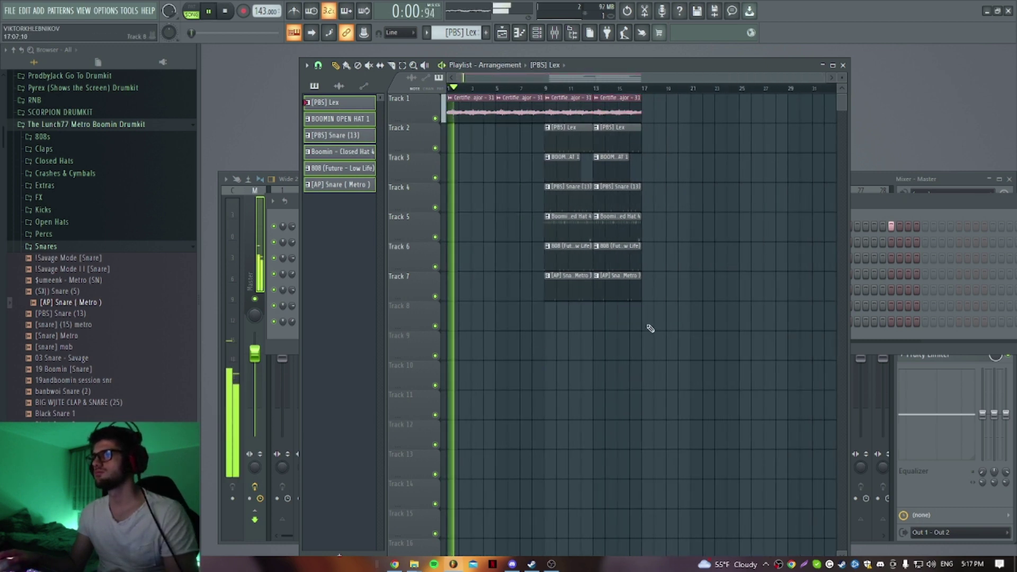
left_click_drag(649, 326, 546, 101)
key("ctrl+b")
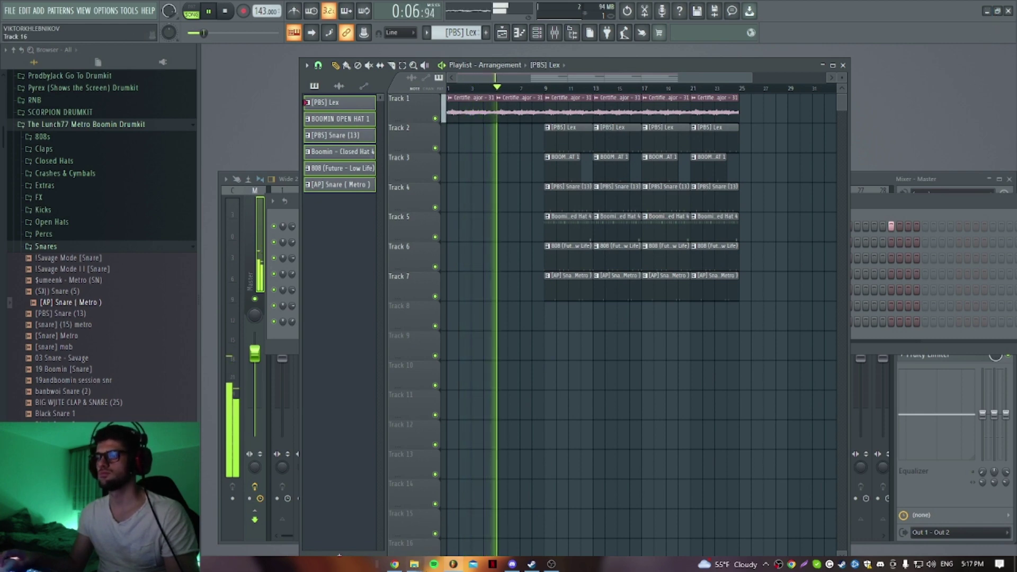
- Switch to File Explorer and bring TAG 2 OFF from the desktop's Voice Tags folder onto playlist Track 9, just before the drums enter at bar 9
mouse_move(414, 564)
left_click(417, 517)
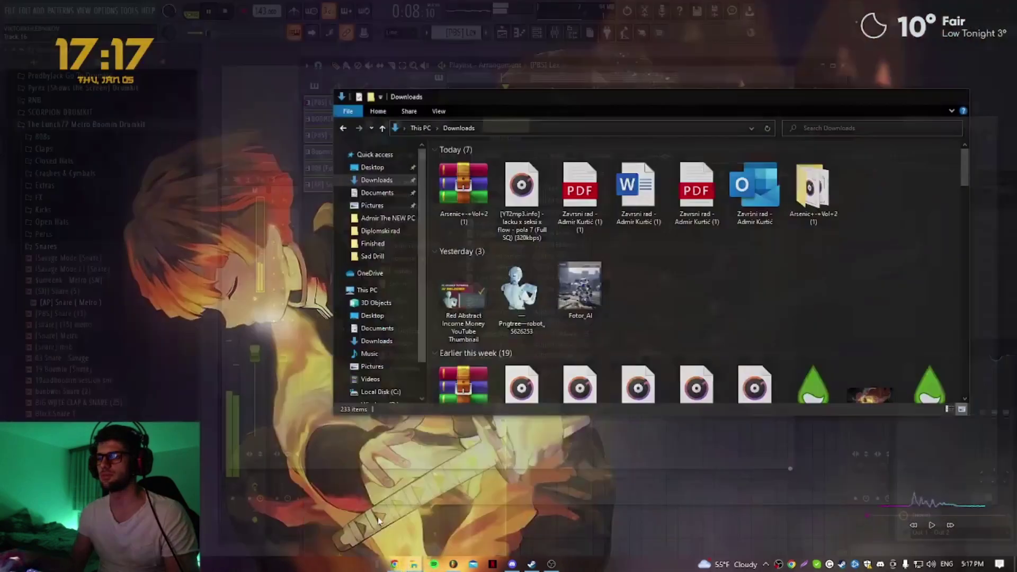
left_click(372, 167)
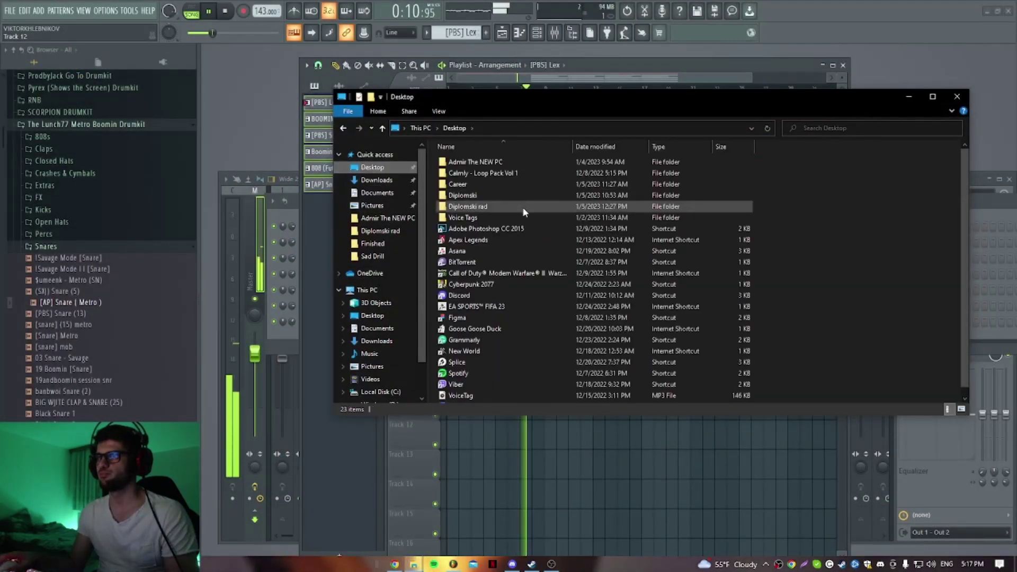
double_click(494, 217)
left_click_drag(467, 173, 587, 357)
- Check the TAG 2 OFF clip's channel settings and listen to the transition from the intro into the drums
double_click(584, 357)
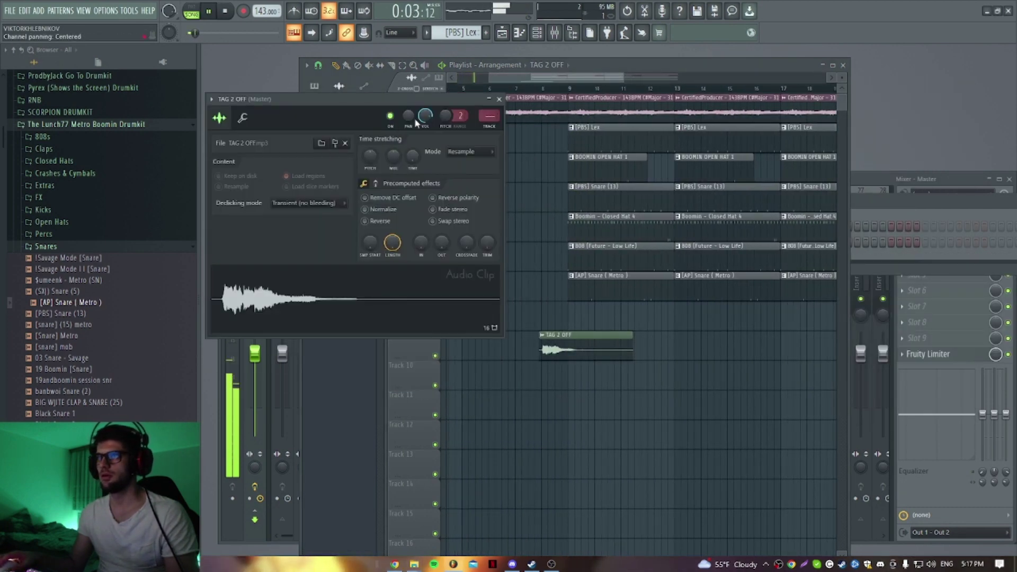
left_click(506, 95)
scroll(547, 387, "down", 3)
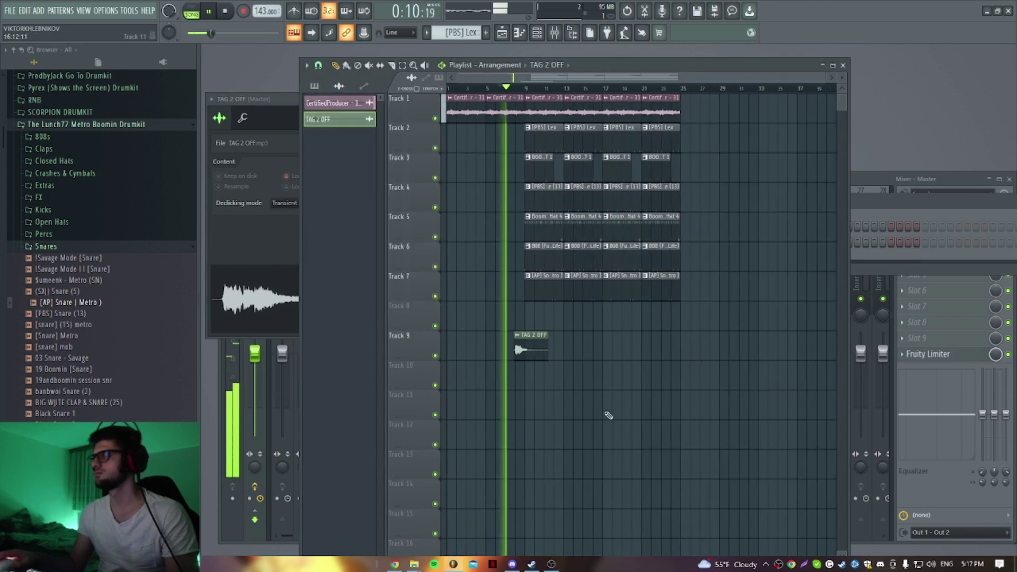
key("XF86AudioRaiseVolume")
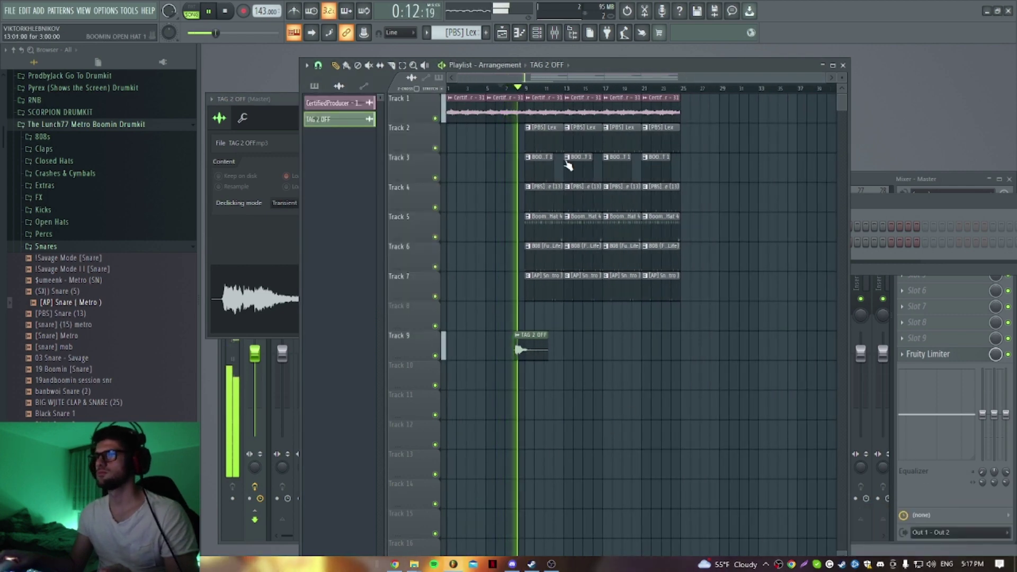
- Listen to the arrangement from the voice tag into the drums and check the Master channel's level in the mixer
double_click(523, 351)
left_click(647, 363)
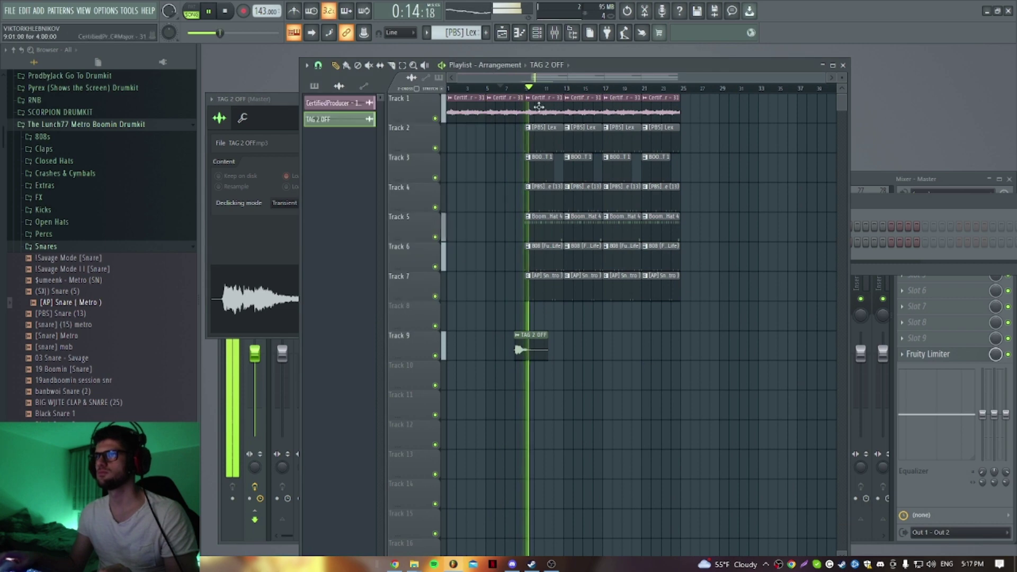
key("F9")
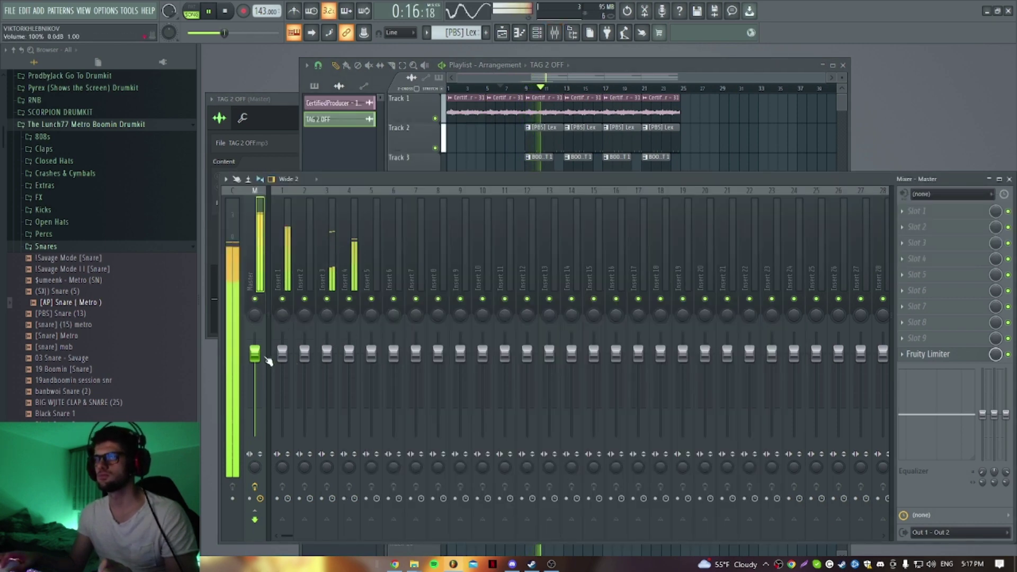
mouse_move(255, 354)
left_mouse_down()
mouse_move(256, 333)
mouse_move(255, 354)
left_mouse_up()
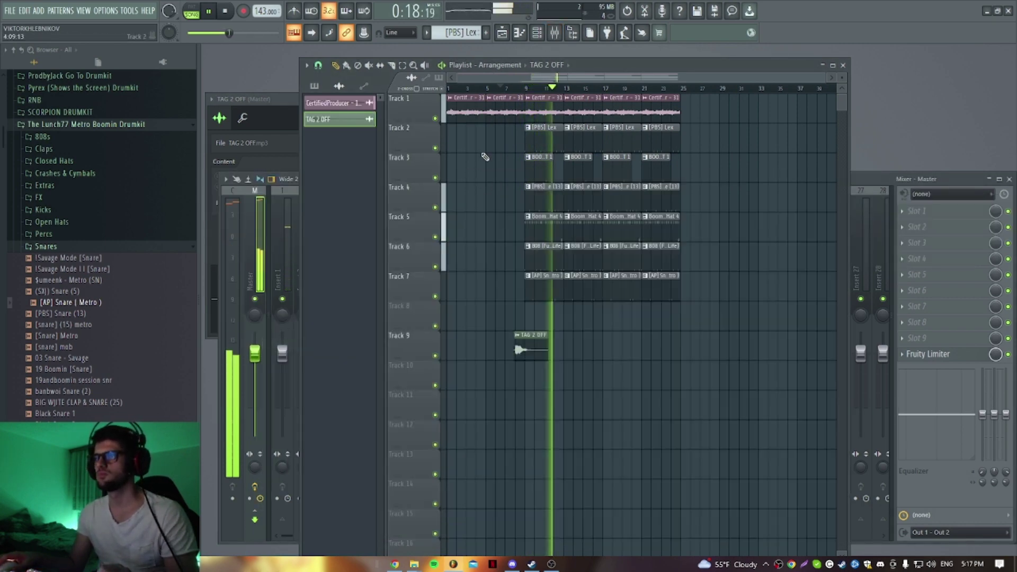
key("F5")
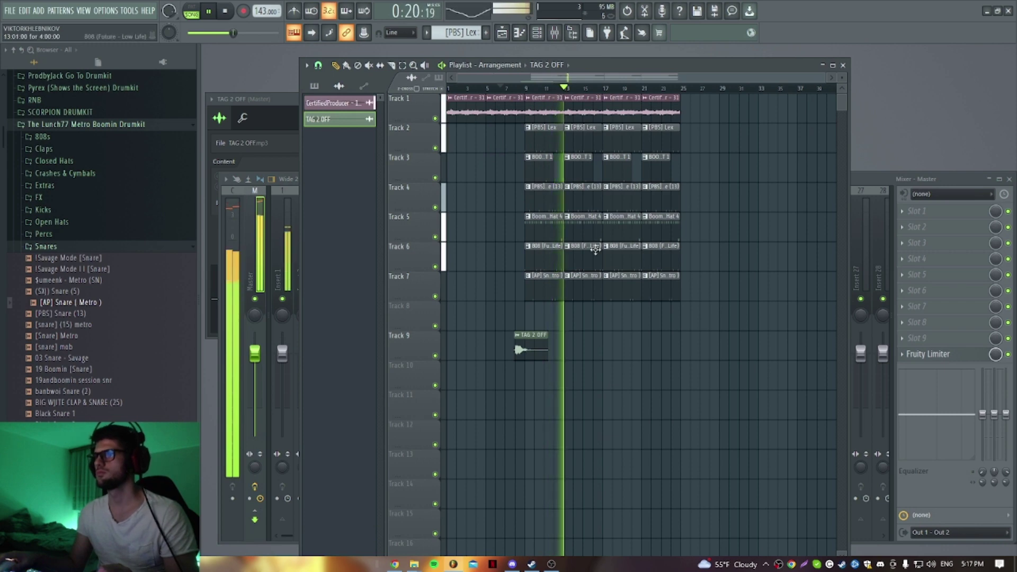
- Check the running recording in OBS, return to the FL Studio playlist and stop playback of the arrangement
left_click(551, 564)
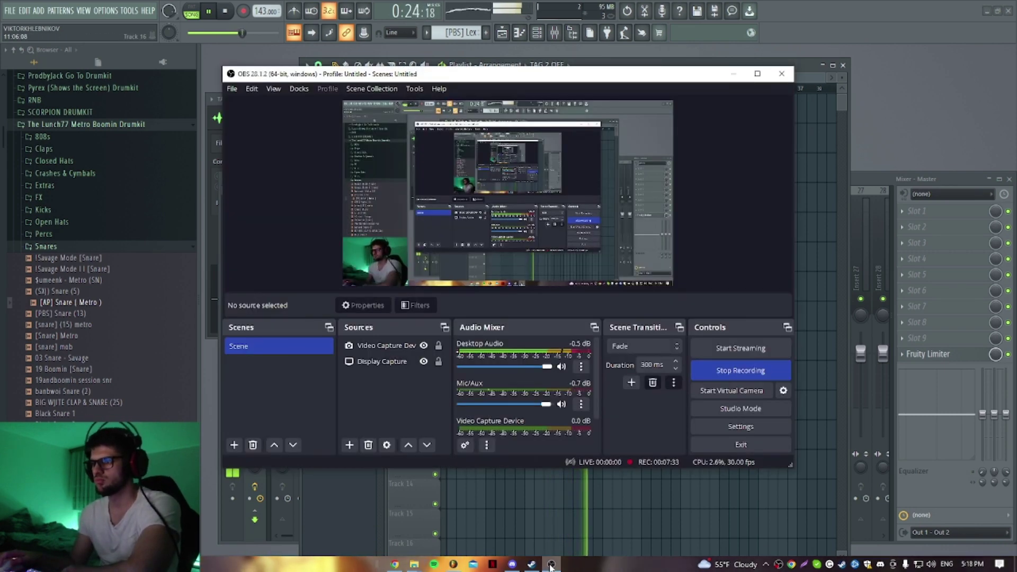
left_click(551, 564)
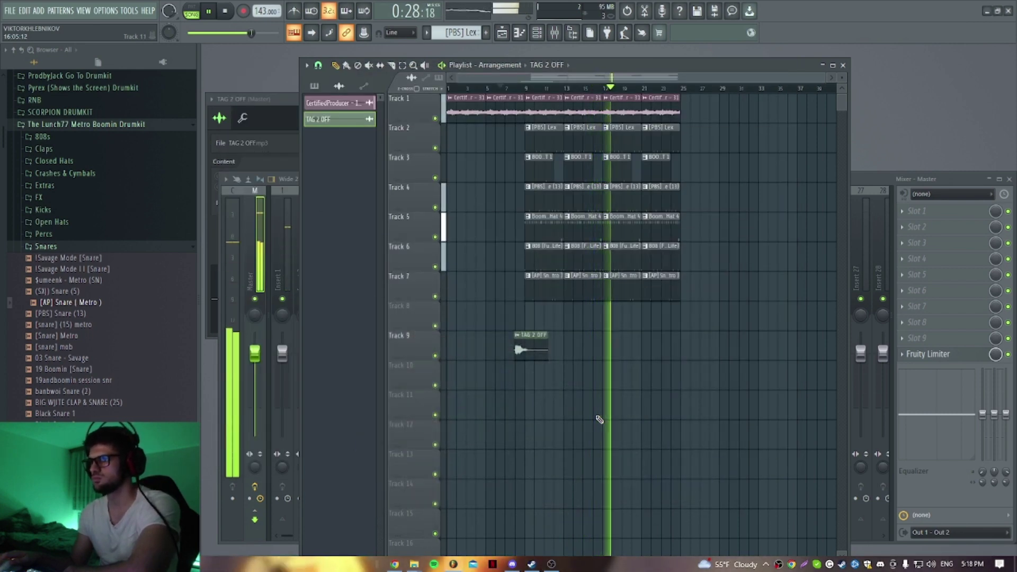
left_click(227, 13)
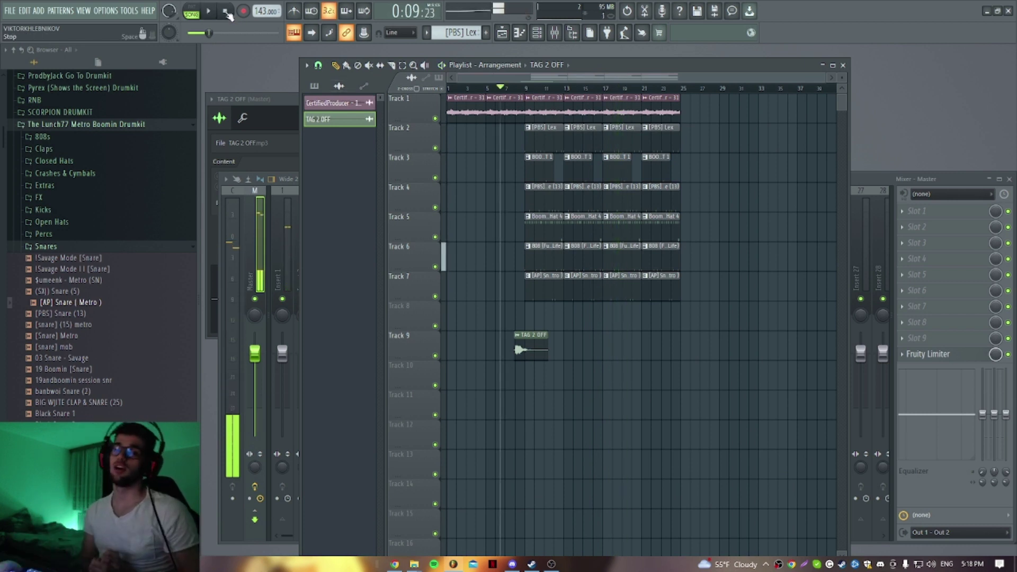